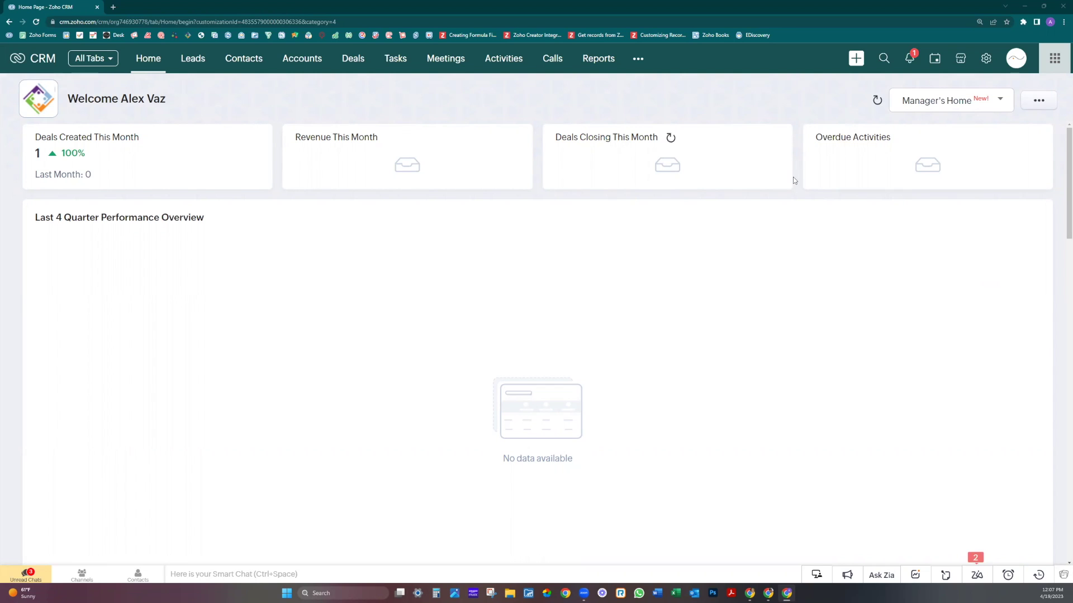
# Step: Open the Company 1 Inc. account from Accounts and scroll to its empty Account Details fields
pyautogui.click(315, 71)
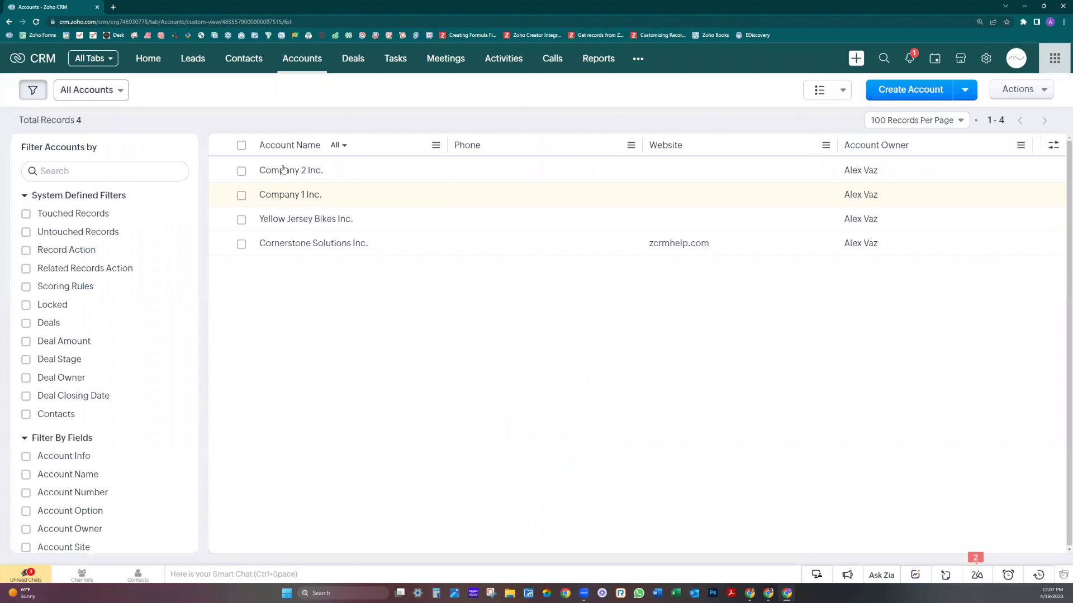
pyautogui.click(282, 197)
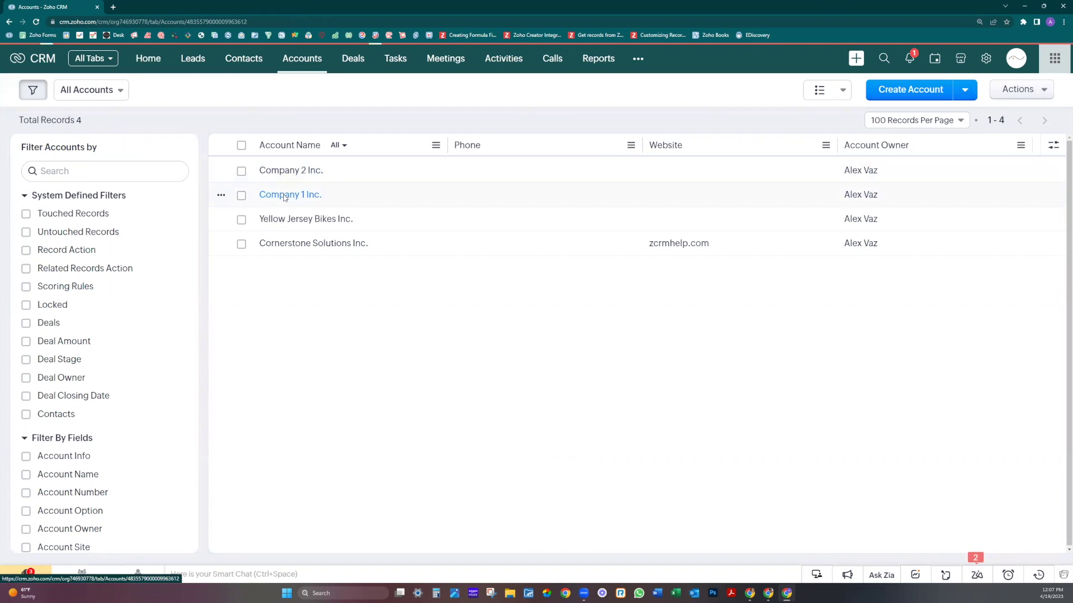
pyautogui.scroll(-3, 321, 321)
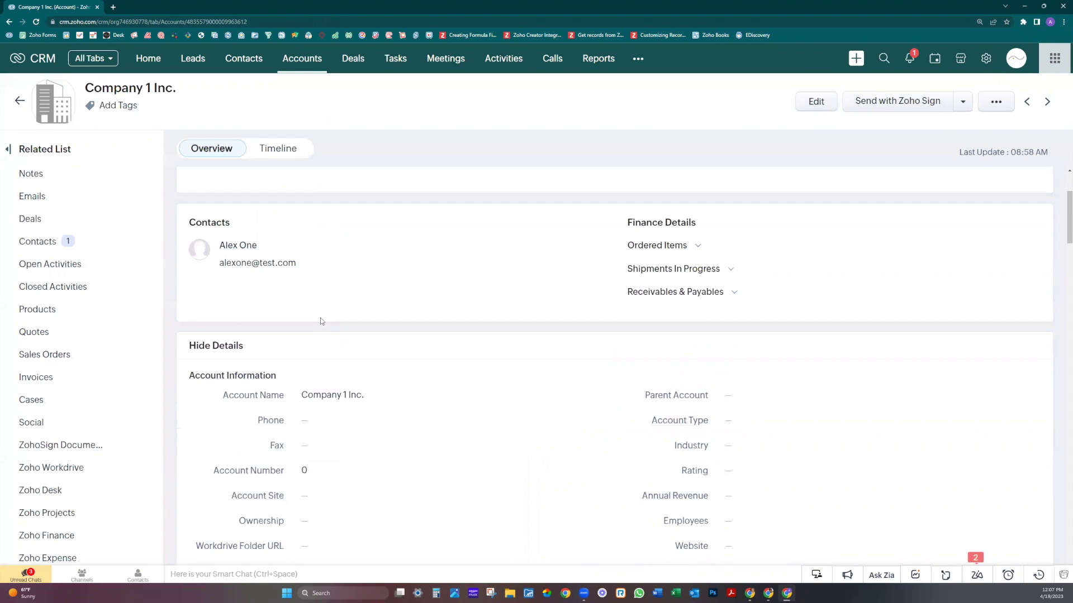
pyautogui.scroll(-4, 212, 341)
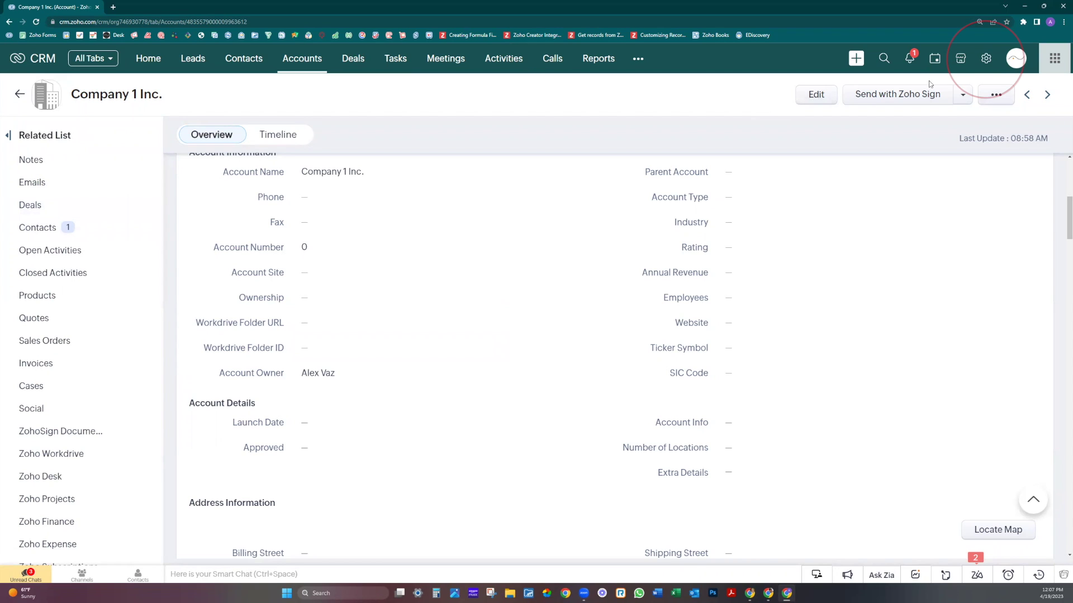
# Step: Open Setup in a new tab and go to Modules and Fields, Deals, Standard layout
pyautogui.middleClick(985, 59)
pyautogui.click(166, 6)
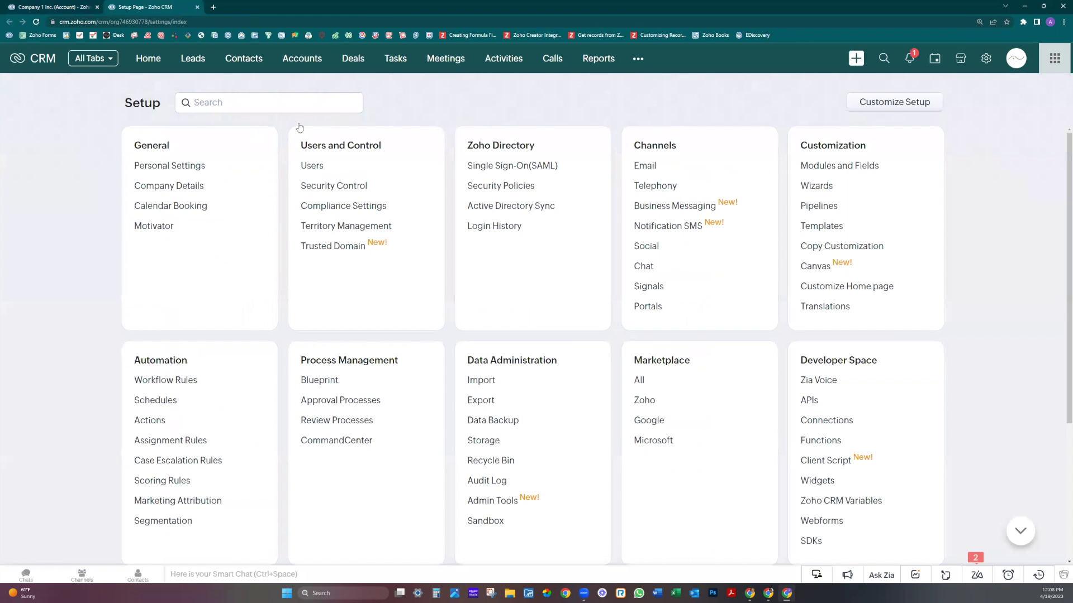
pyautogui.click(827, 166)
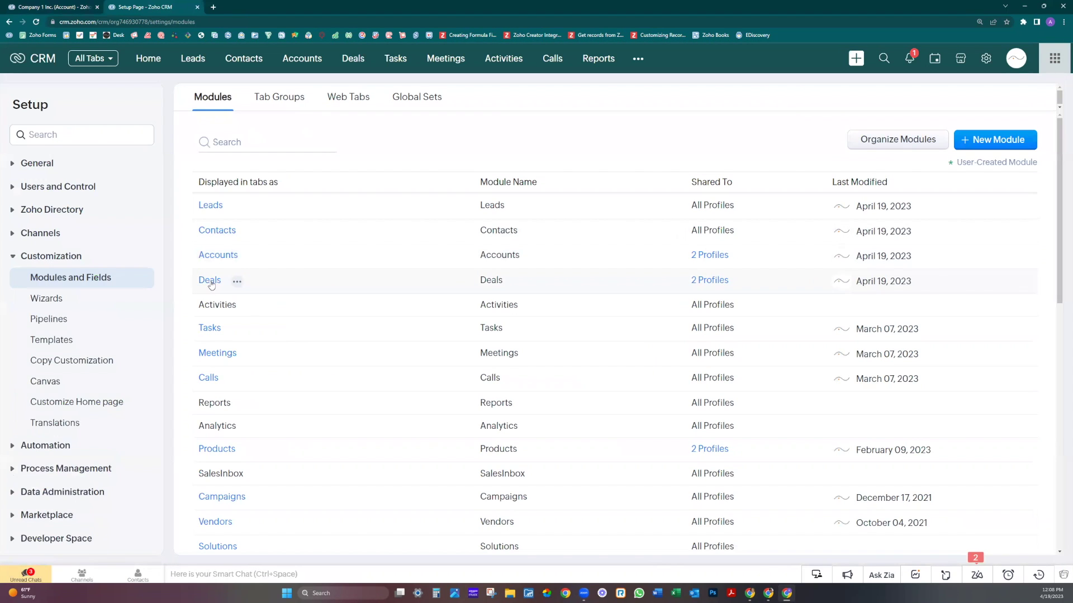
pyautogui.click(219, 279)
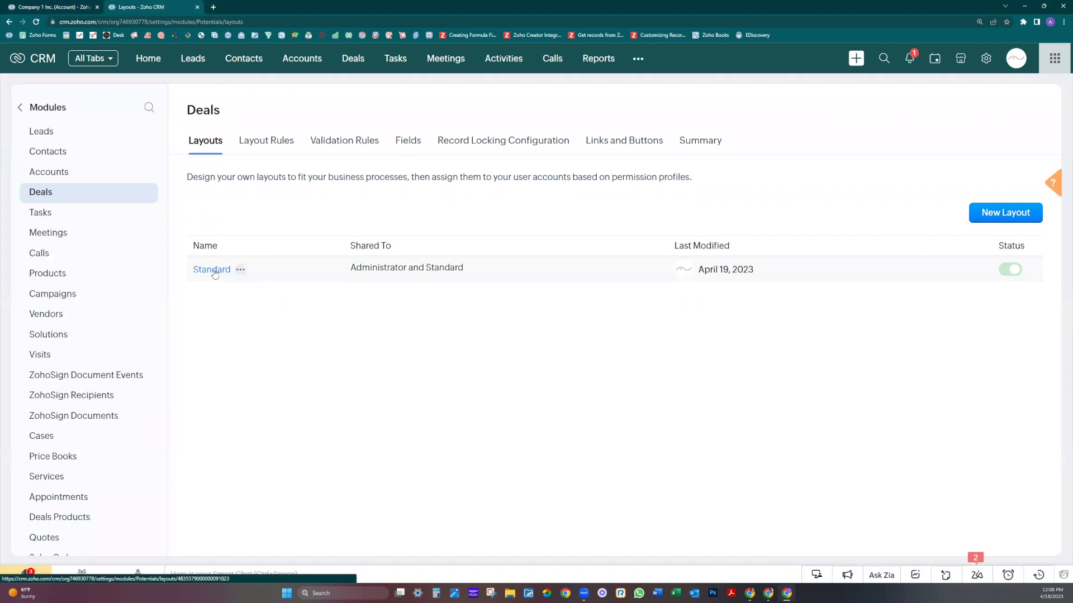
pyautogui.click(215, 271)
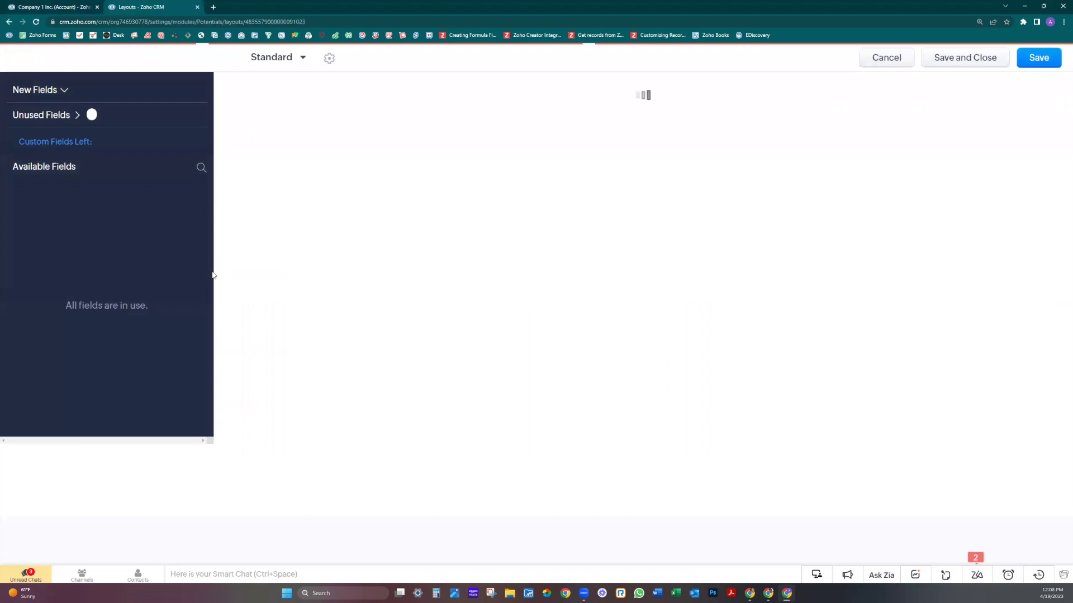
# Step: Scroll the Standard Deals layout back to Deal Information and open the Account Name field's options
pyautogui.scroll(-3, 395, 340)
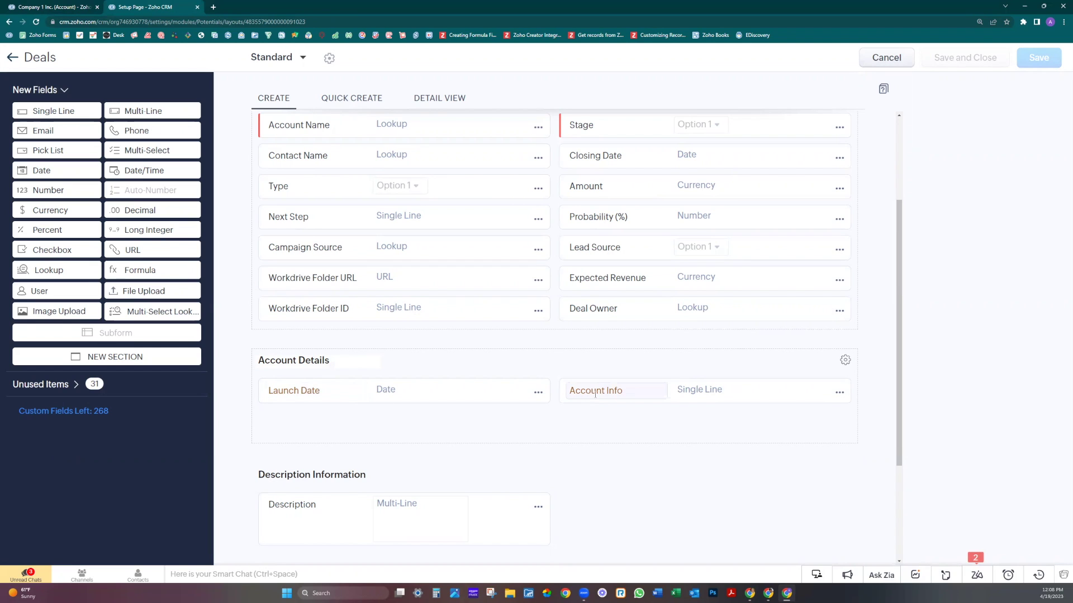
pyautogui.scroll(1, 578, 391)
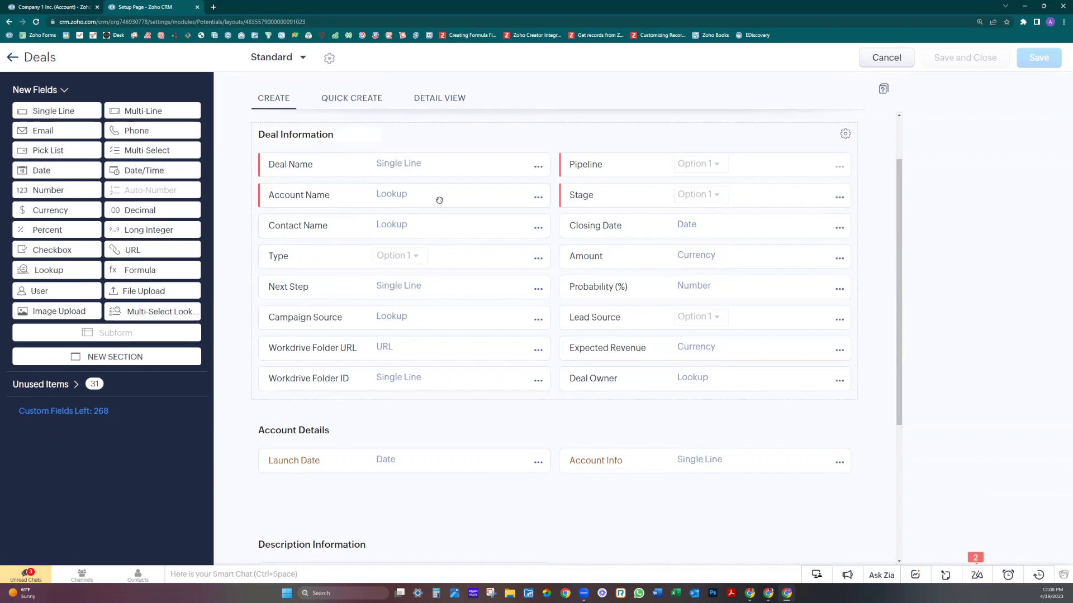
pyautogui.click(538, 199)
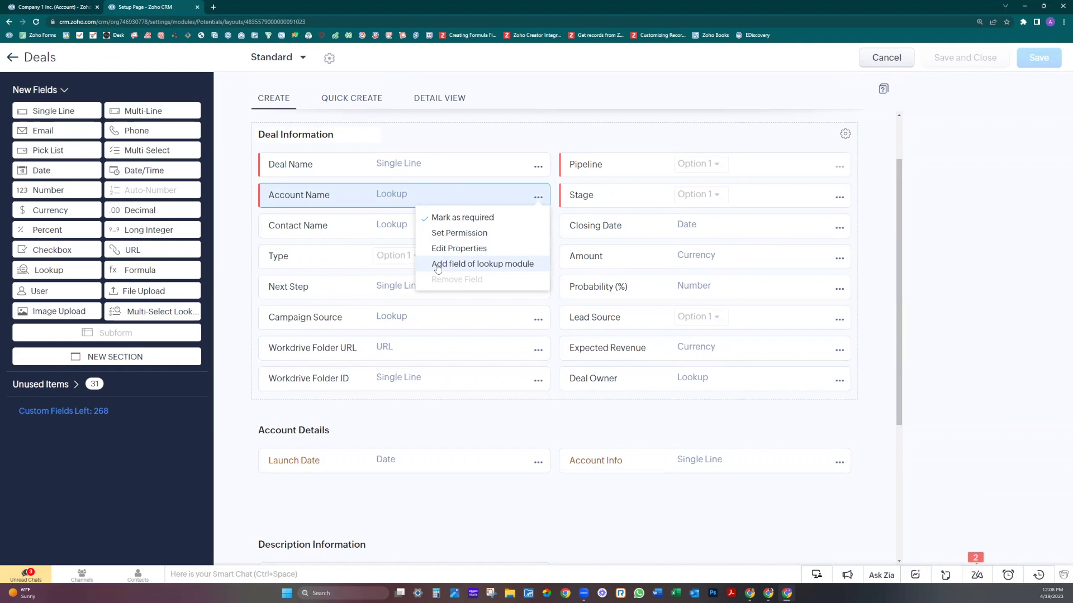
# Step: Map the Account's Account Info field to the existing Deals Account Info field
pyautogui.click(521, 266)
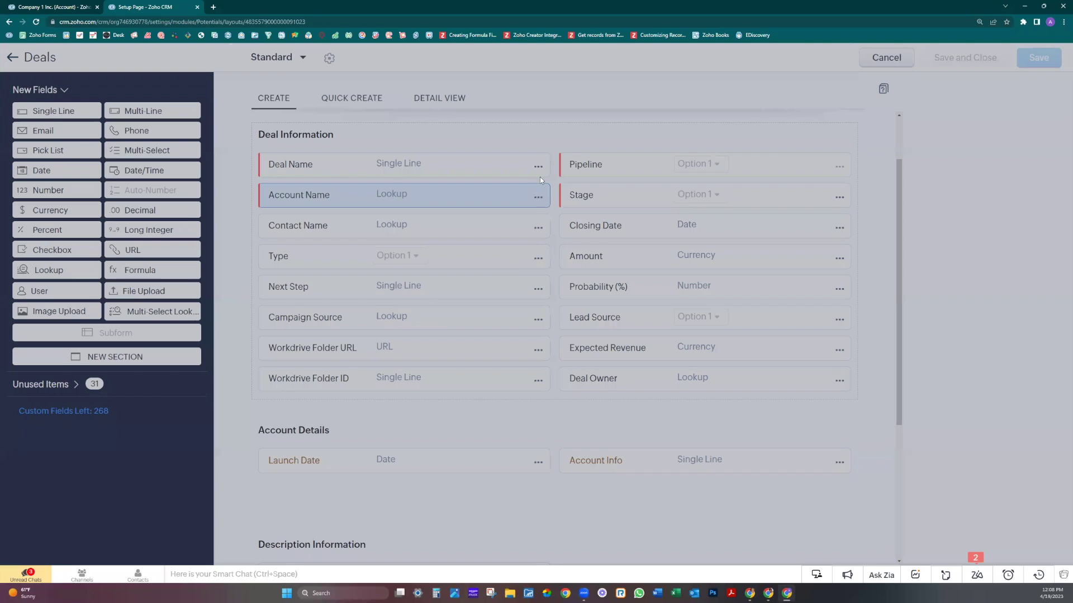
pyautogui.click(540, 162)
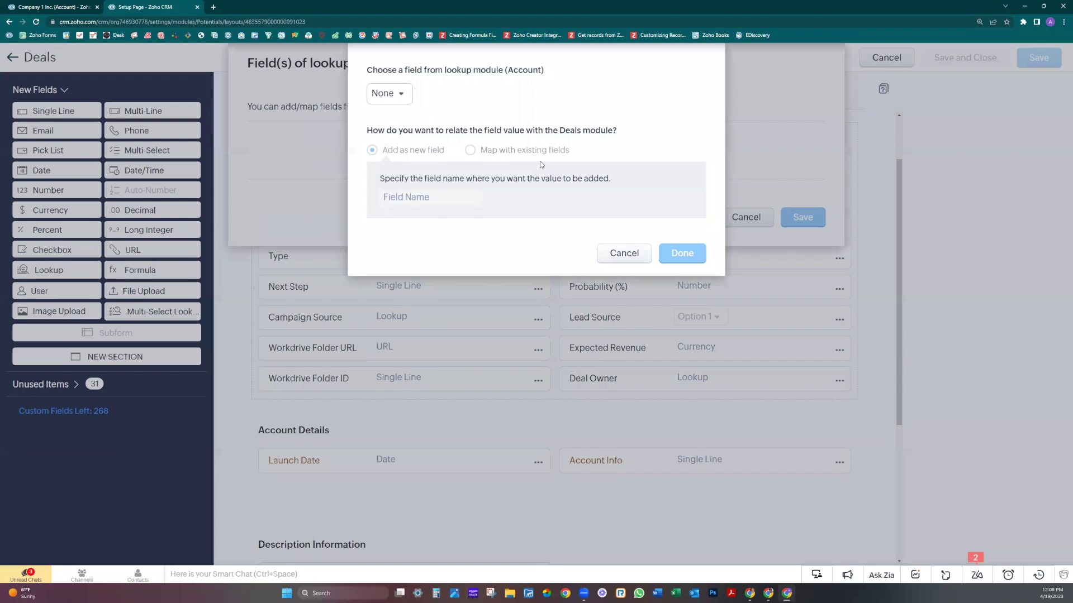
pyautogui.click(397, 99)
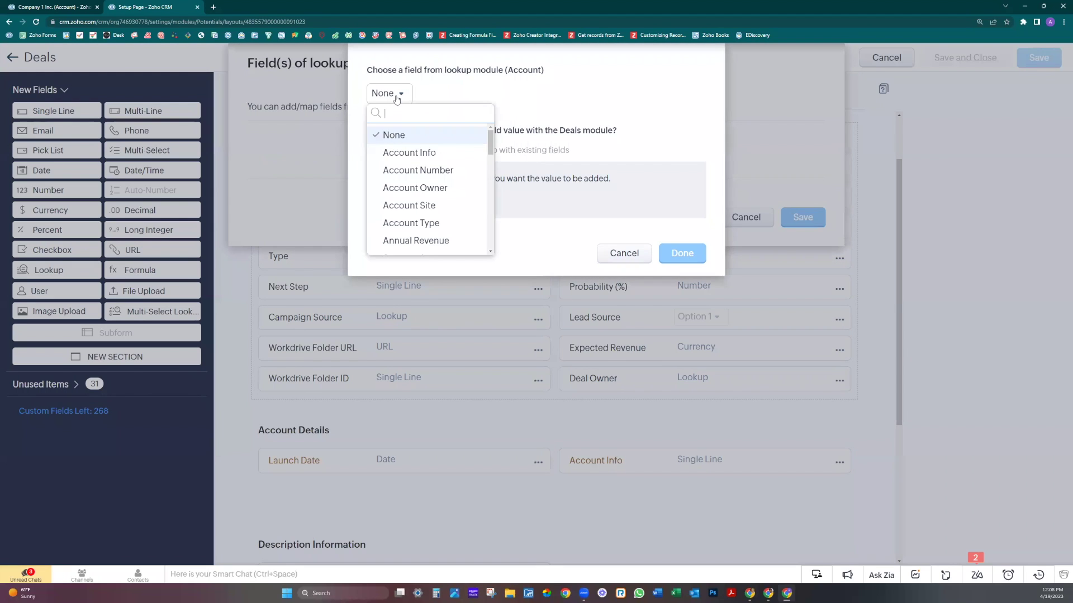
pyautogui.click(426, 158)
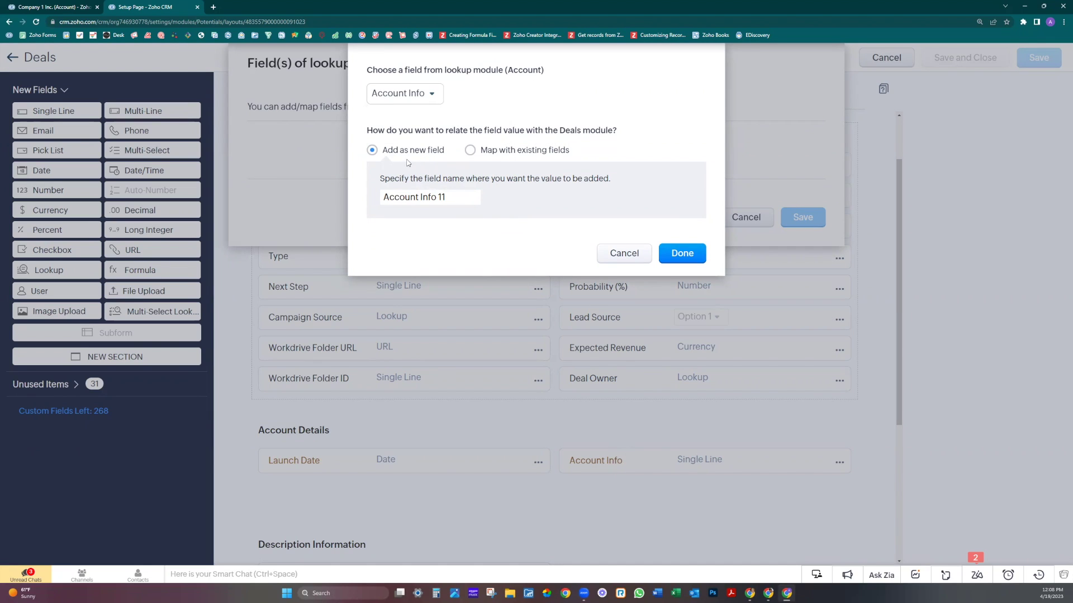
pyautogui.click(469, 151)
pyautogui.click(411, 202)
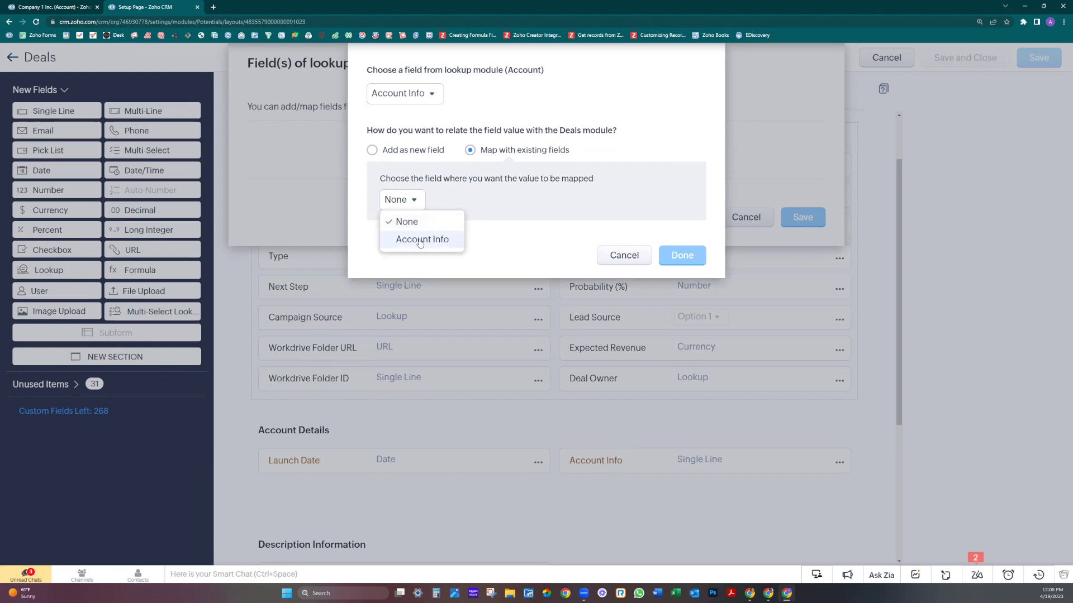
pyautogui.click(420, 240)
pyautogui.click(677, 256)
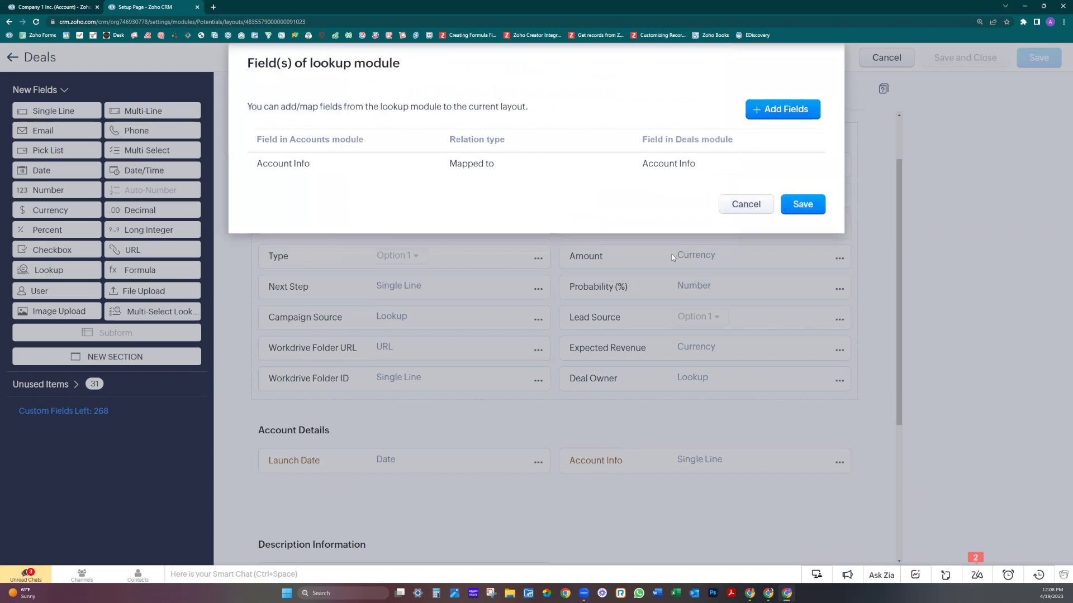
# Step: Map the Account's Launch Date field to the existing Deals Launch Date field
pyautogui.click(773, 112)
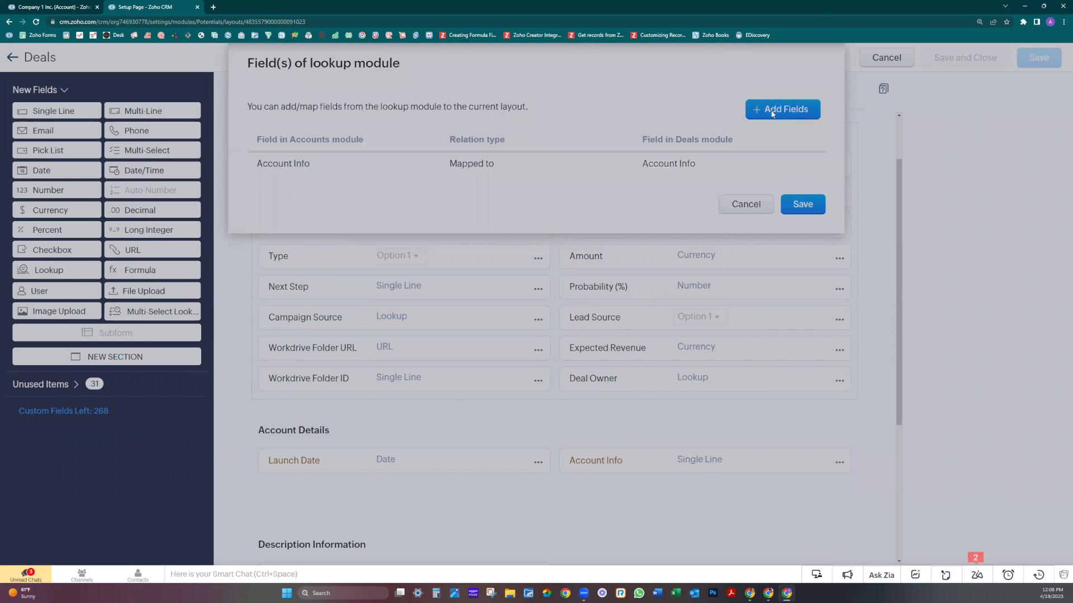
pyautogui.click(395, 95)
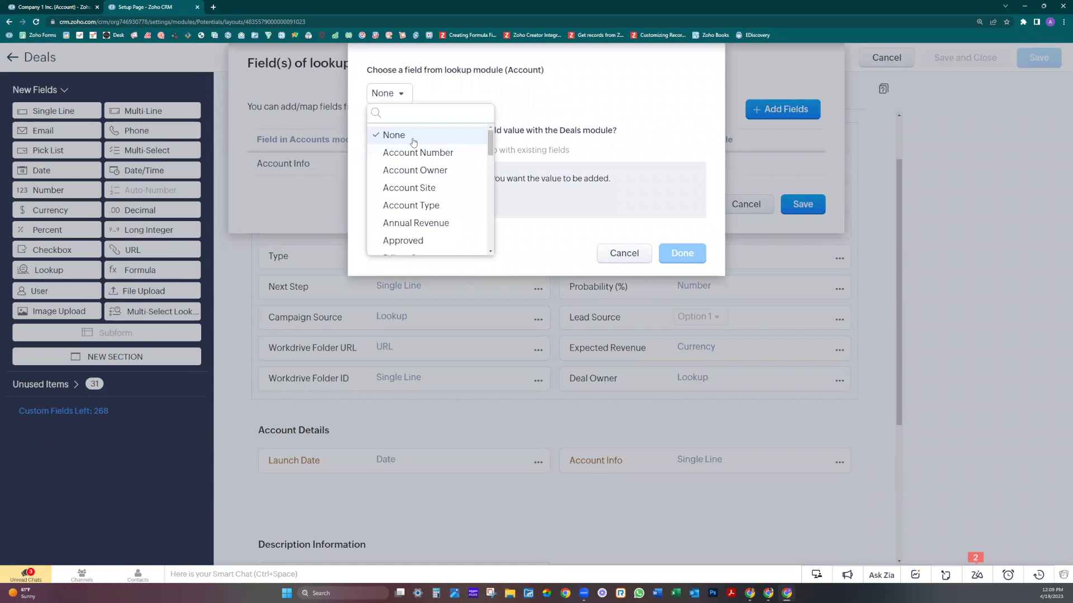
pyautogui.write('lau')
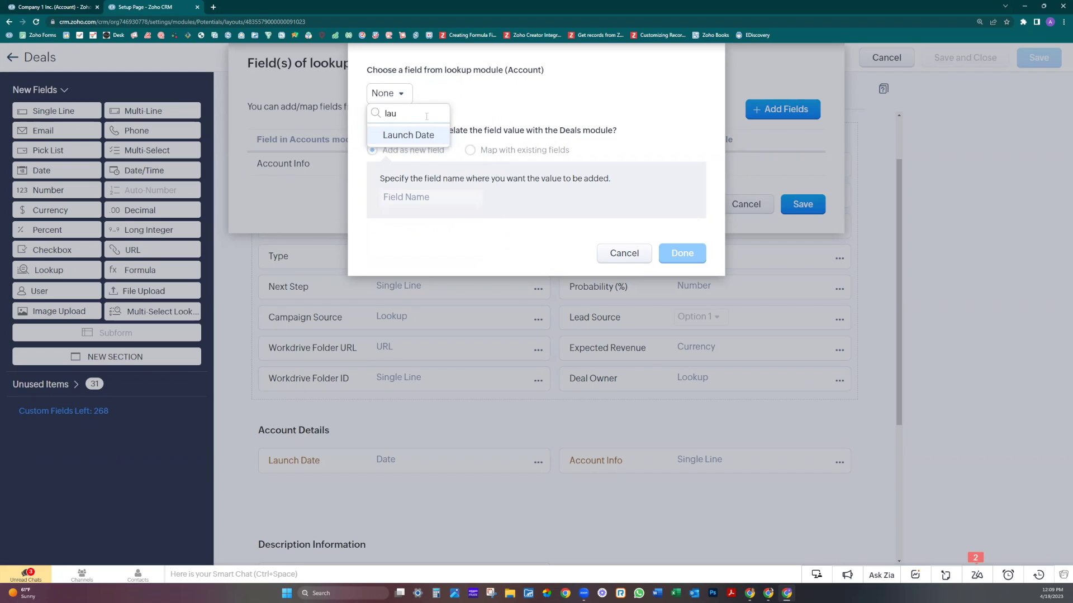
pyautogui.click(413, 135)
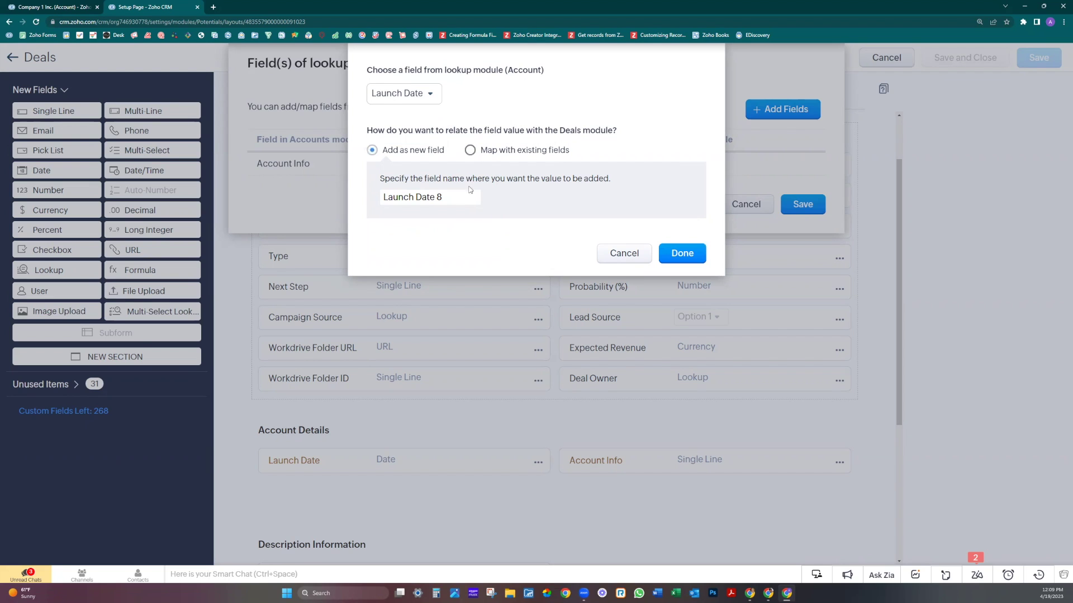
pyautogui.click(470, 150)
pyautogui.click(402, 200)
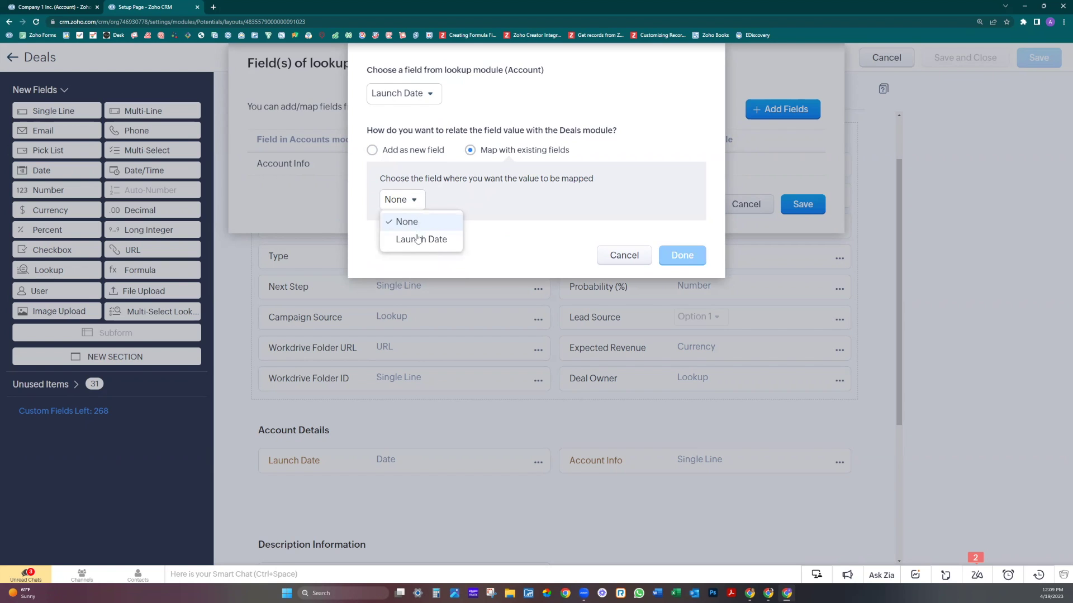
pyautogui.click(418, 239)
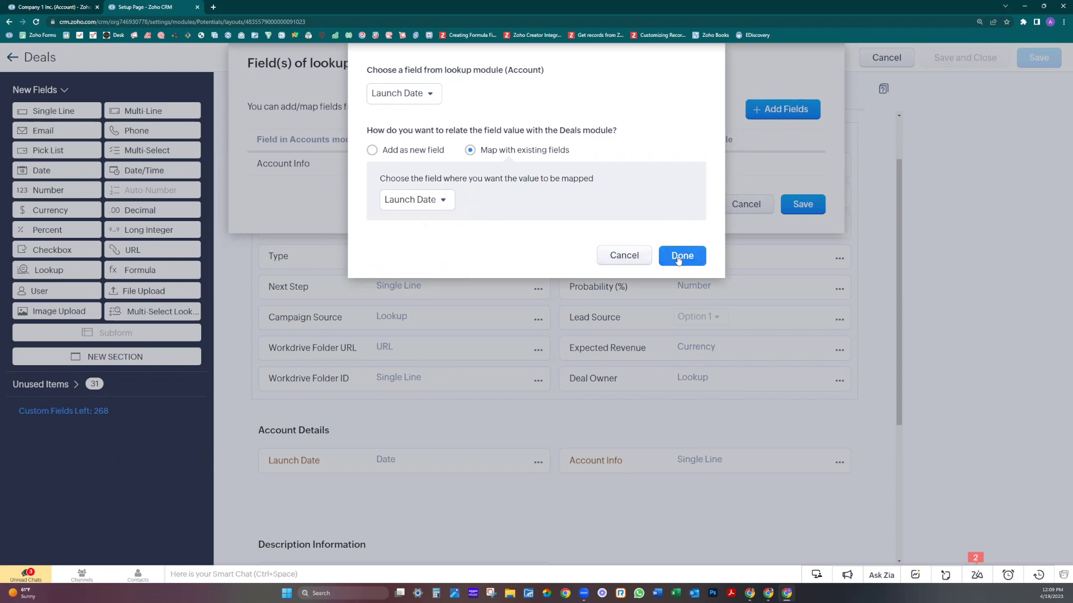
pyautogui.click(678, 260)
pyautogui.click(67, 11)
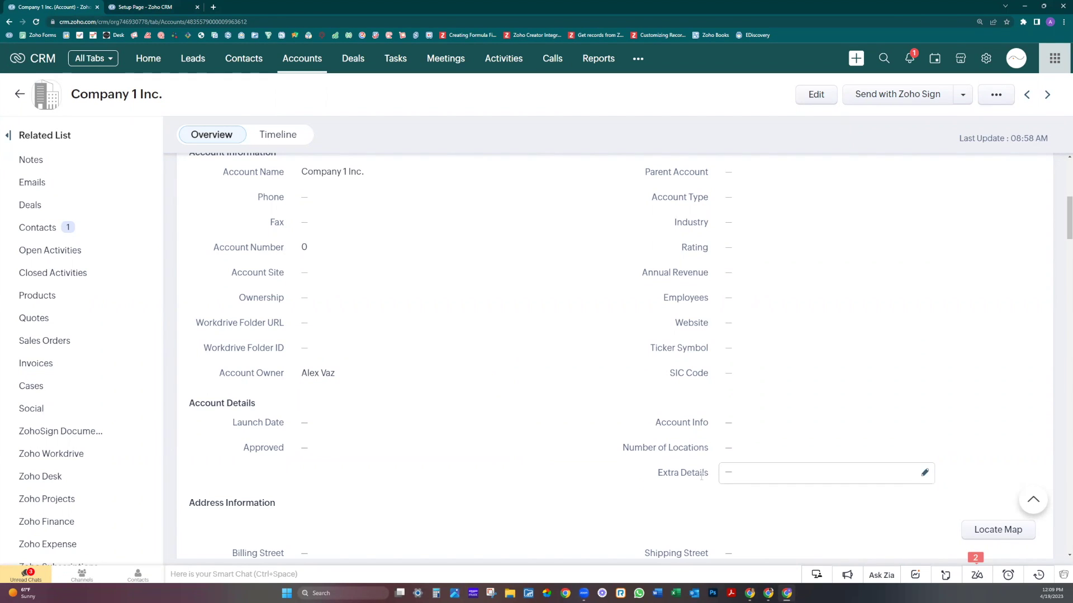
# Step: Add the Account's Approved field to Deals as a new lookup field, trimming its name
pyautogui.click(155, 8)
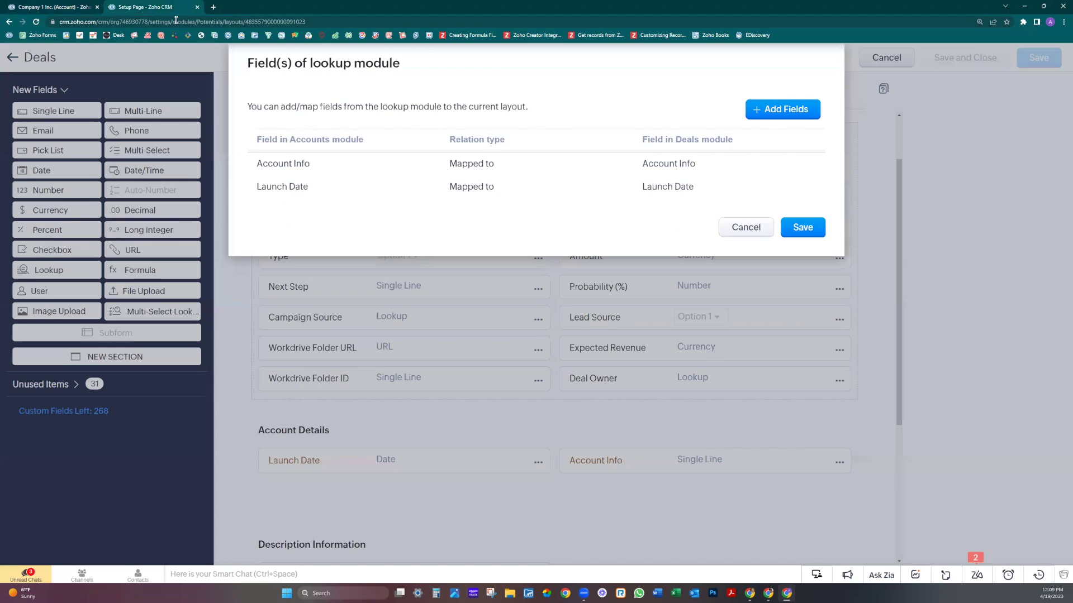
pyautogui.click(765, 115)
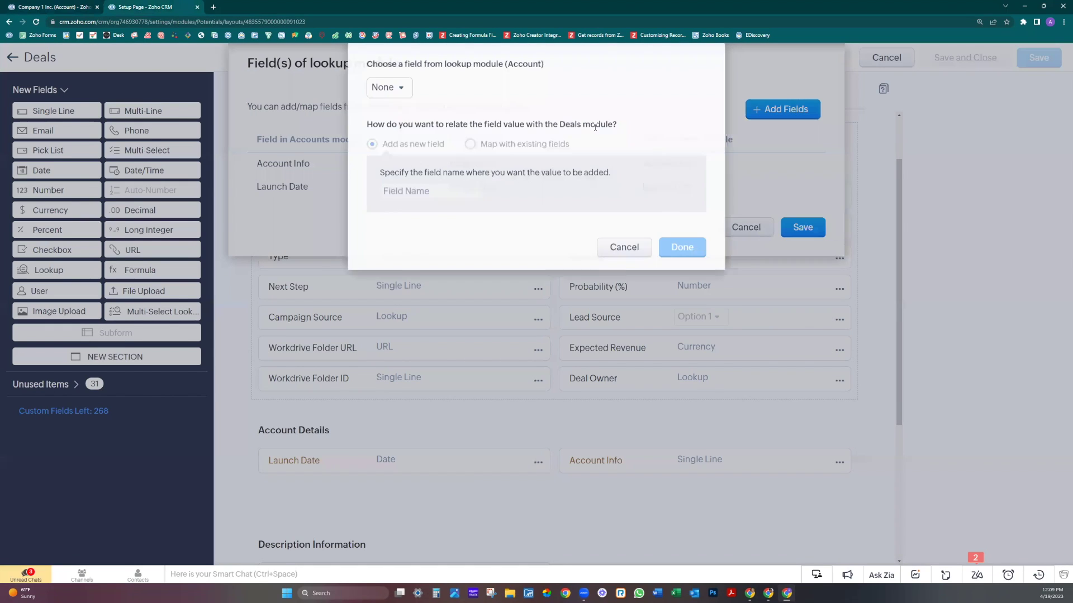
pyautogui.click(391, 94)
pyautogui.write('aa')
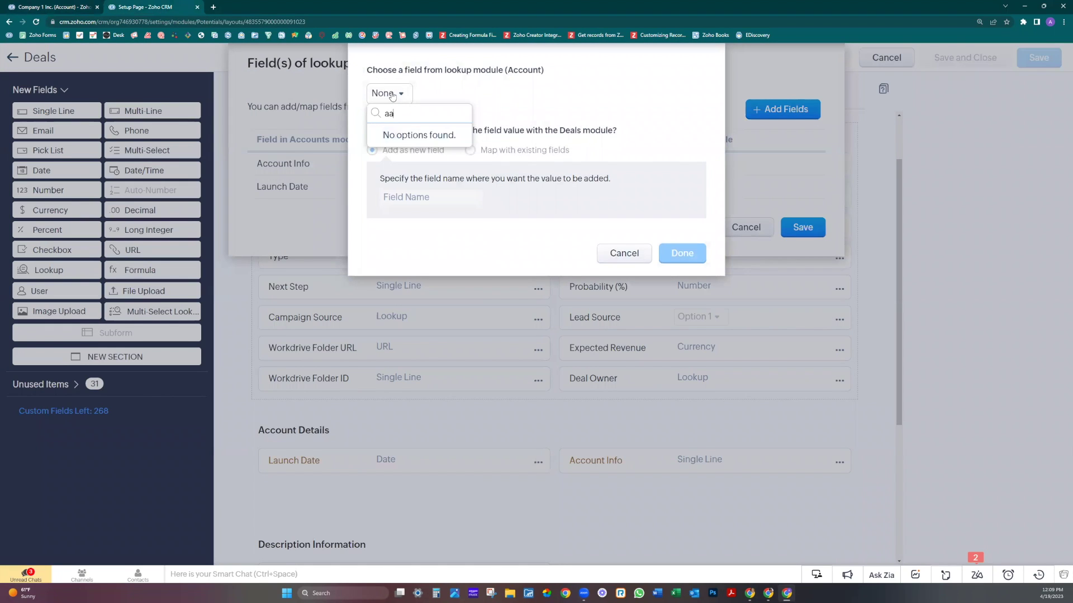
pyautogui.press('BackSpace')
pyautogui.write('p')
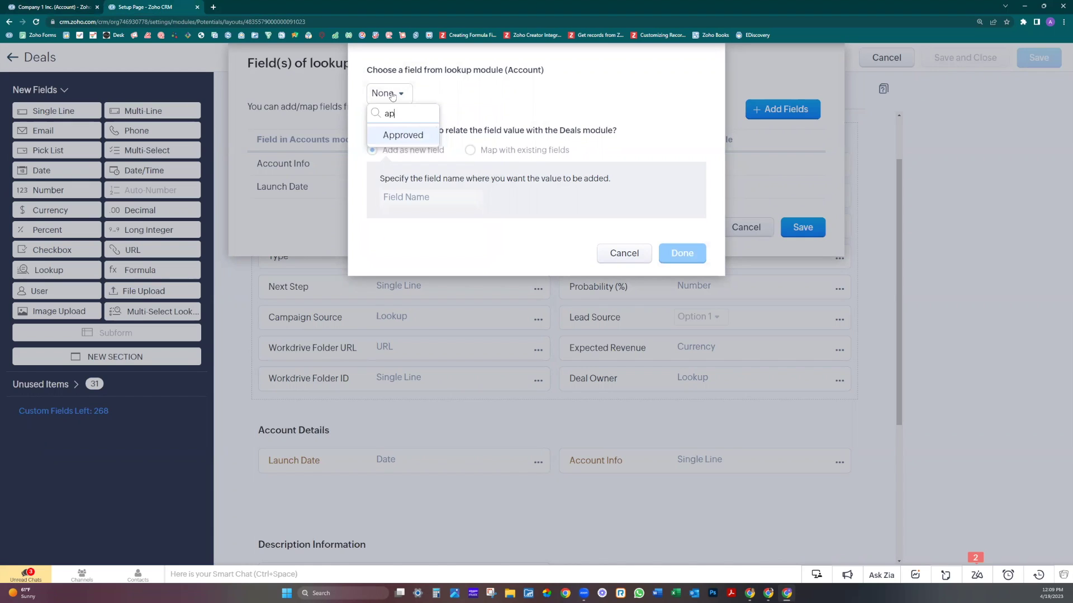
pyautogui.click(411, 135)
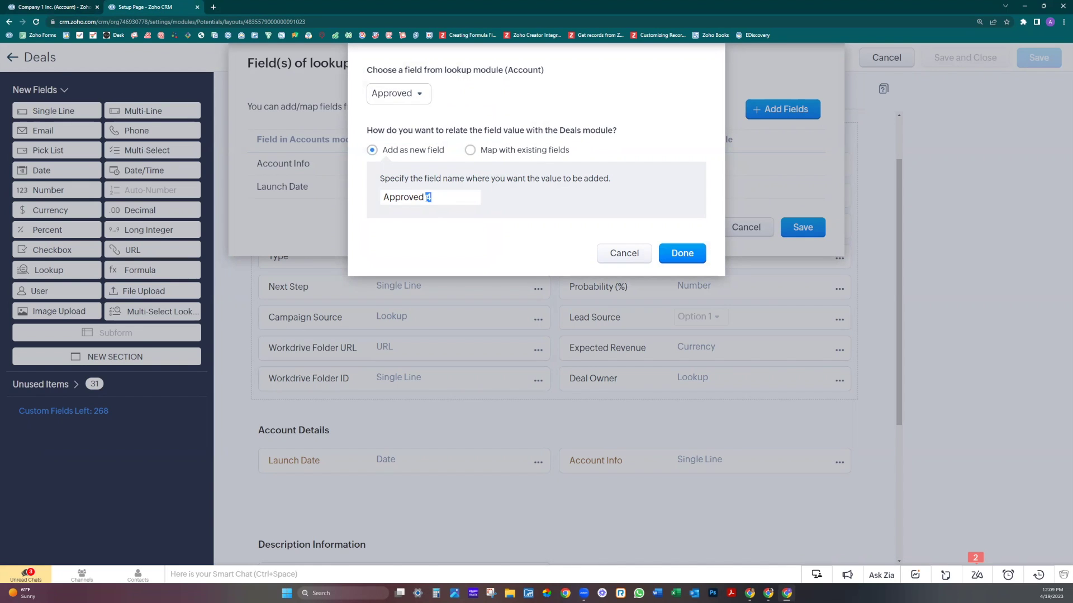
pyautogui.press('BackSpace')
pyautogui.click(682, 253)
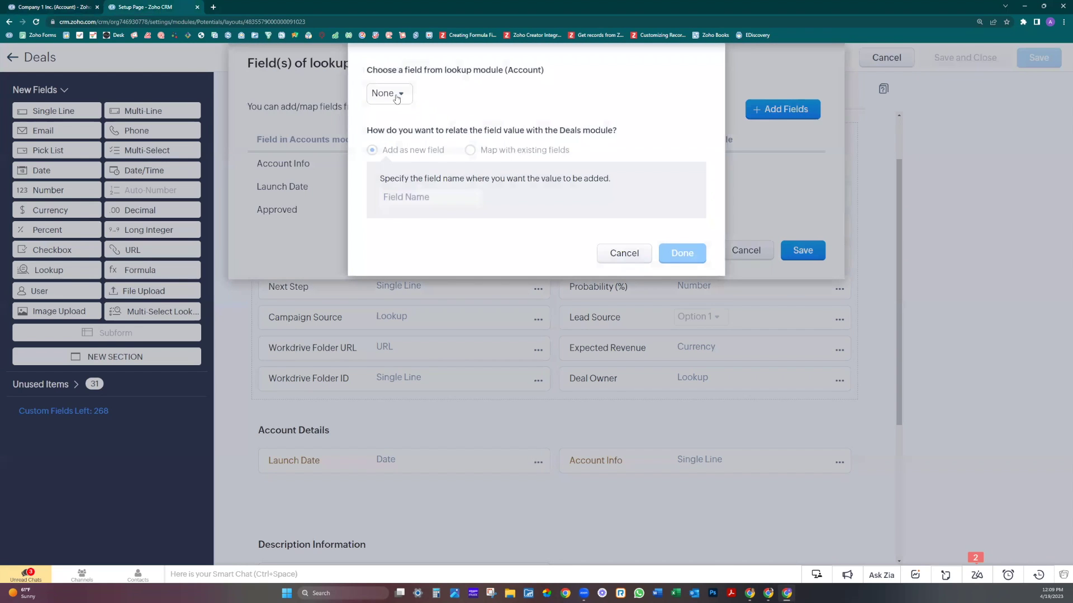
# Step: Add the Account's Extra Details field to Deals as a new lookup field
pyautogui.click(396, 96)
pyautogui.write('ext')
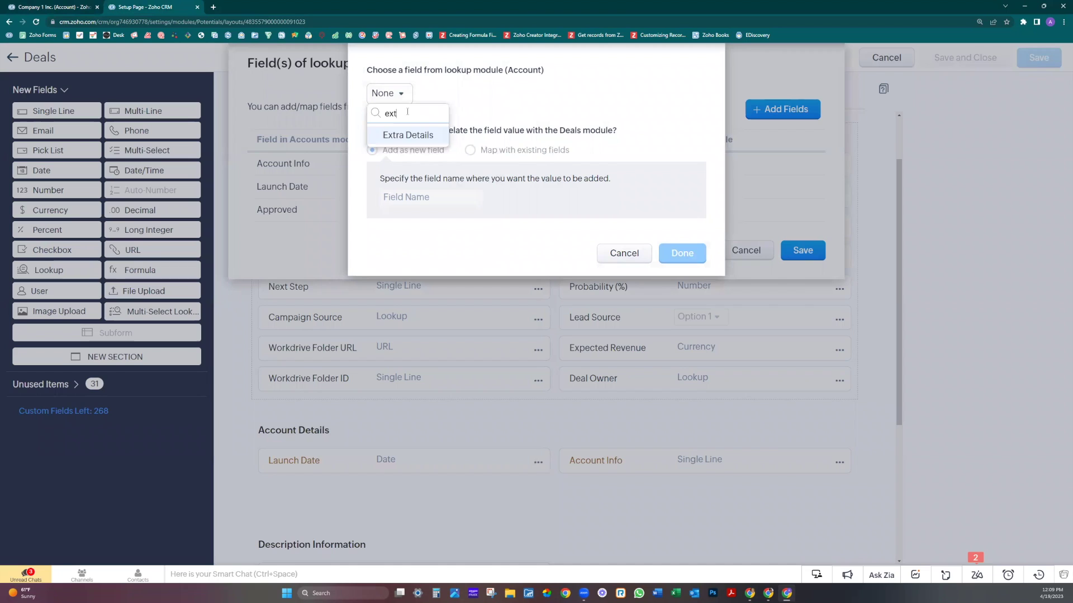
pyautogui.click(410, 136)
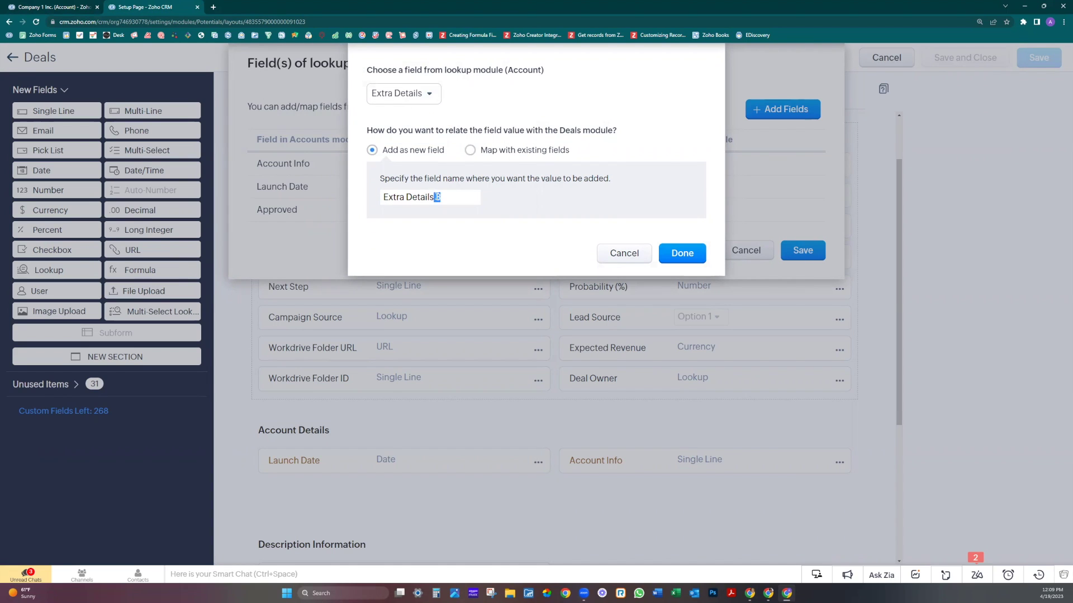
pyautogui.click(412, 153)
pyautogui.click(677, 253)
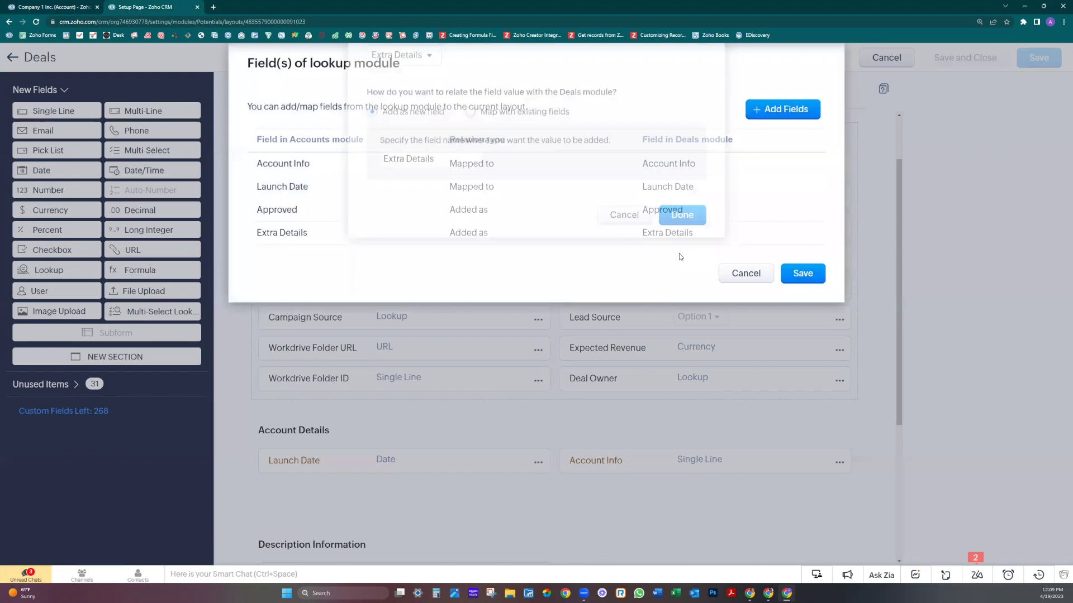
pyautogui.click(49, 7)
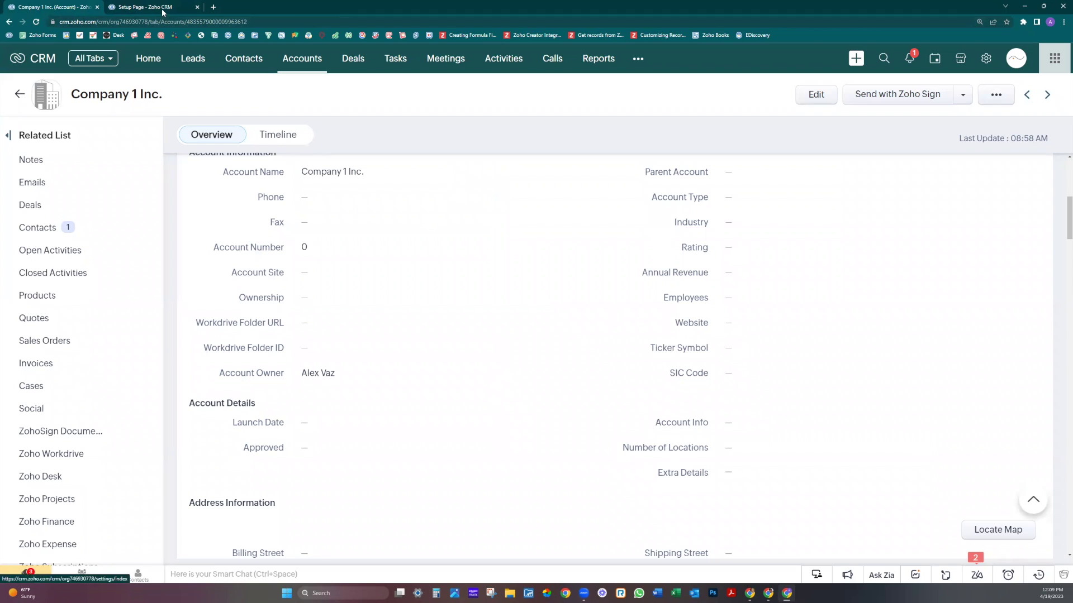
# Step: Add Number of Locations as a new lookup field, trim its name, and save the mappings
pyautogui.click(142, 6)
pyautogui.click(780, 115)
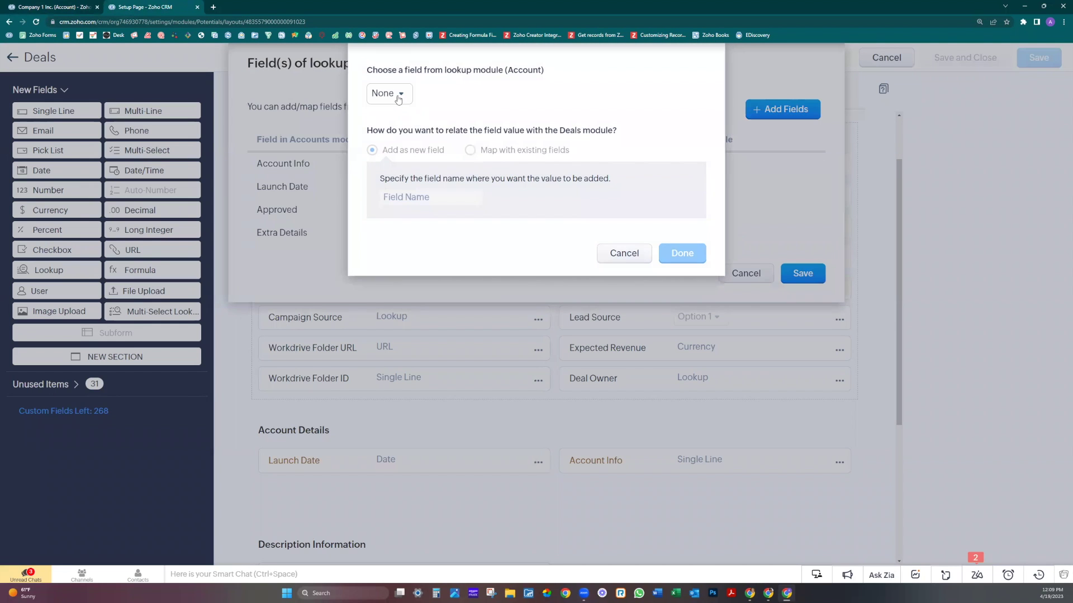
pyautogui.click(399, 98)
pyautogui.write('num')
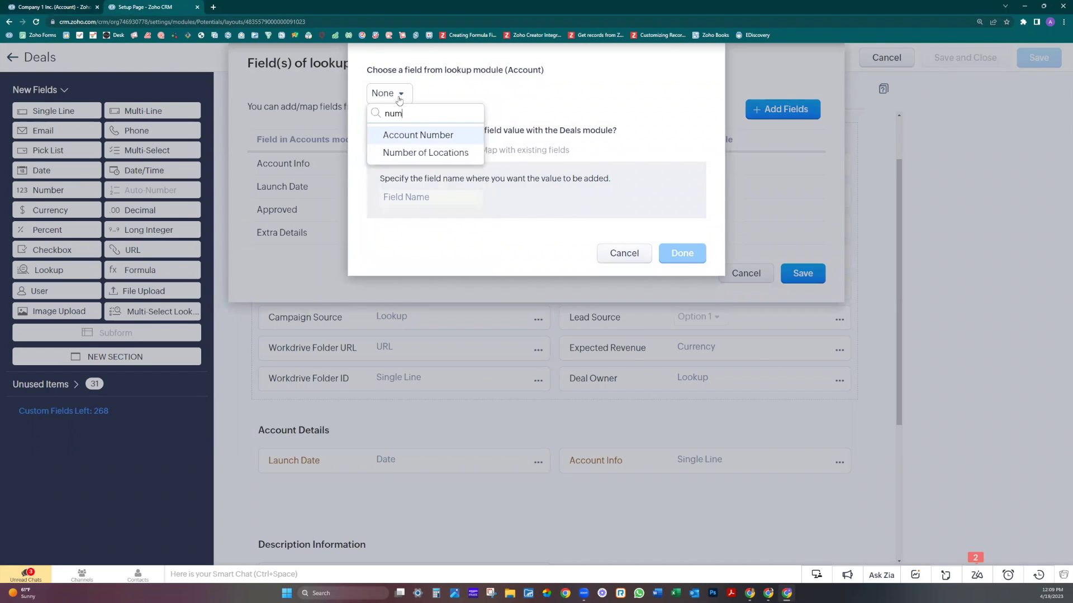
pyautogui.click(435, 154)
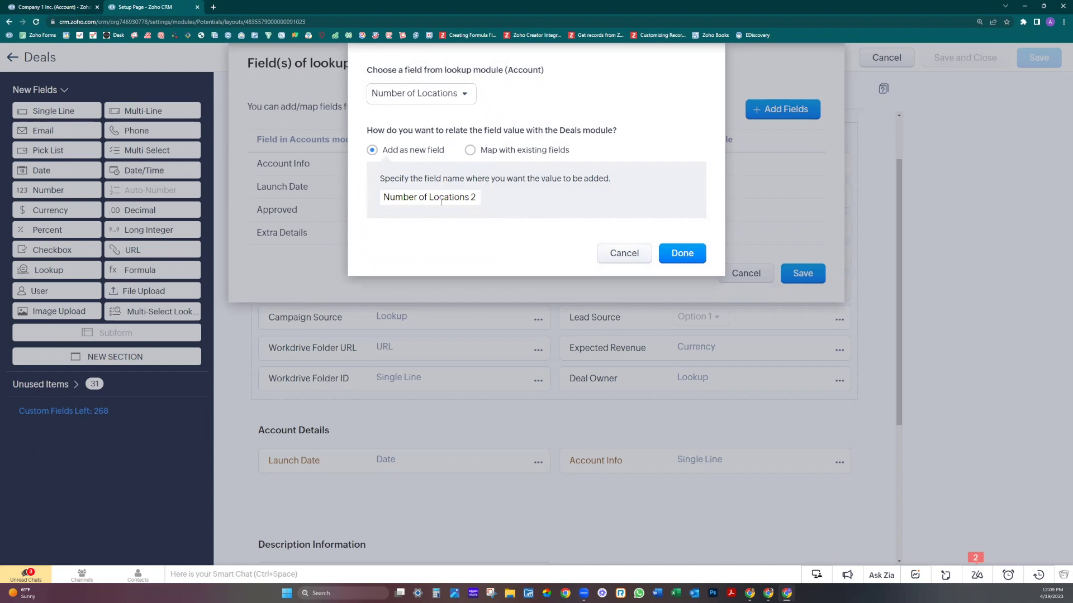
pyautogui.press('BackSpace')
pyautogui.click(678, 252)
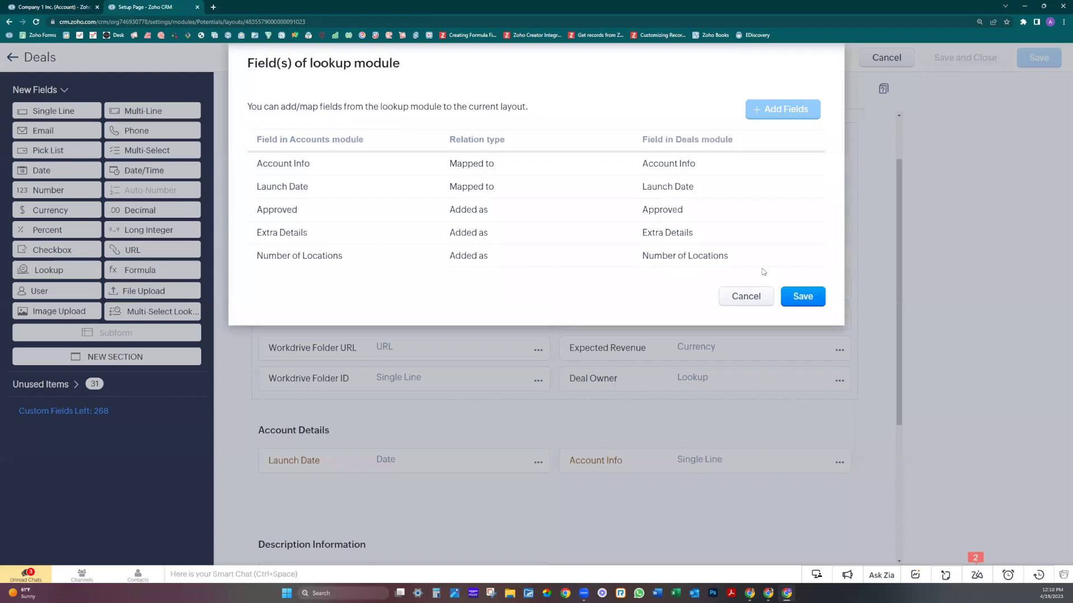
pyautogui.click(792, 293)
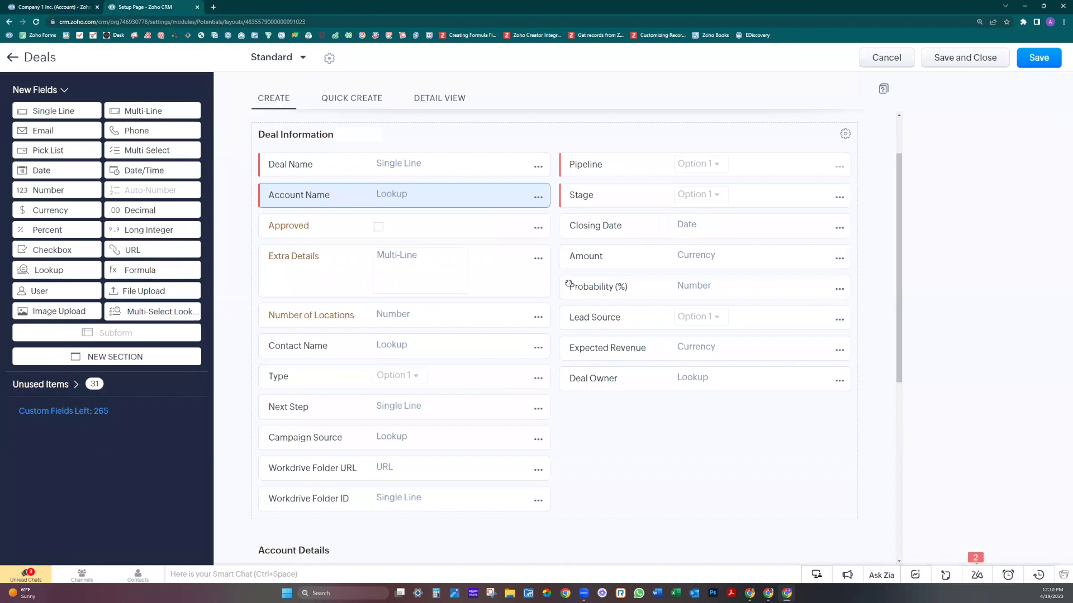
# Step: Drag Approved below Launch Date, Number of Locations and Extra Details under Account Info, then save
pyautogui.scroll(-1, 405, 259)
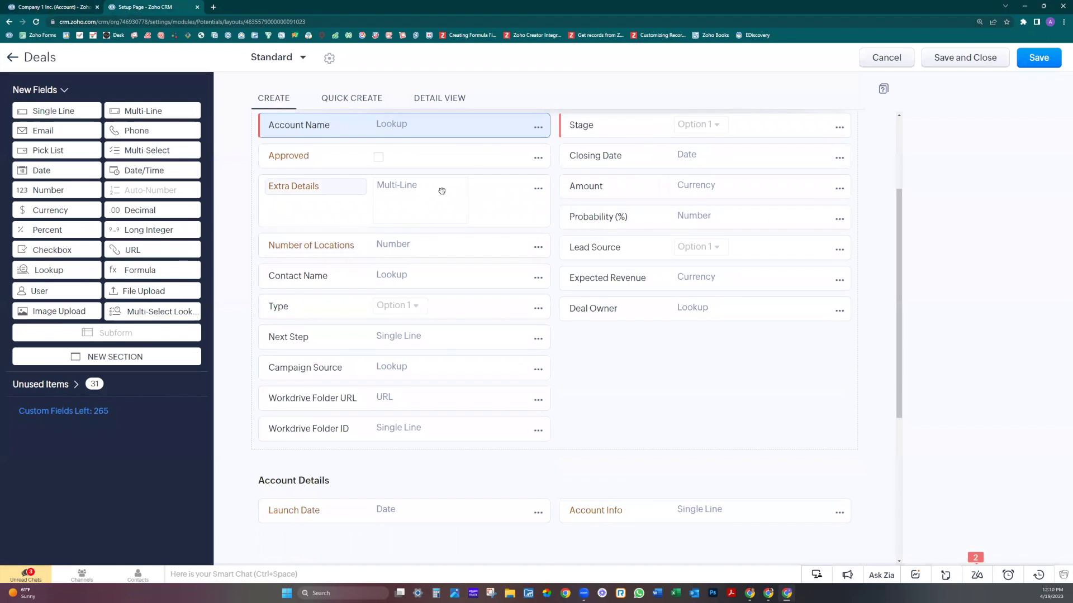
pyautogui.moveTo(430, 177); pyautogui.dragTo(452, 520)
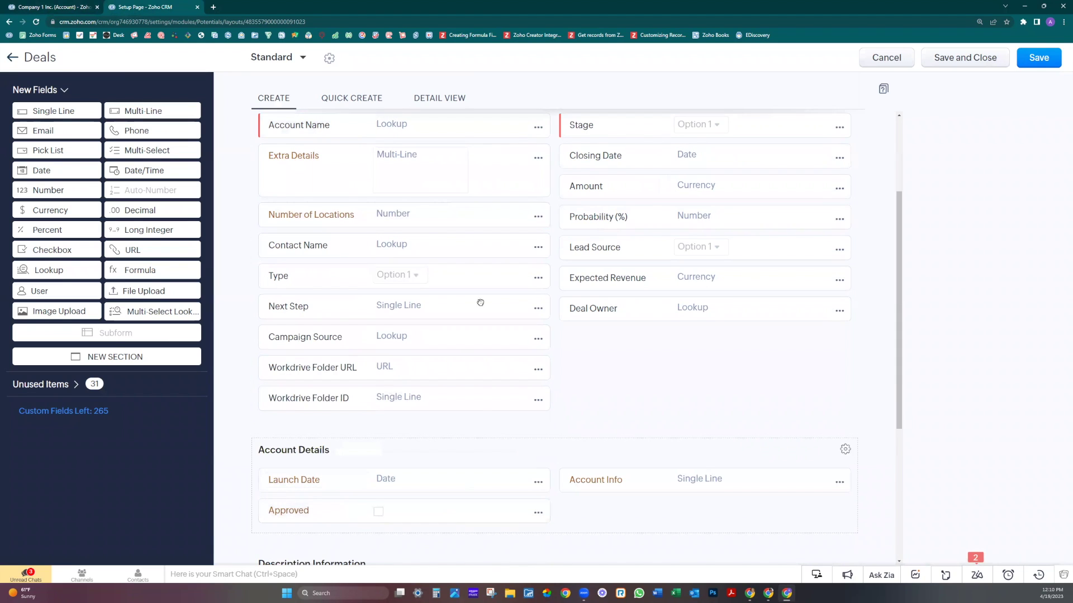
pyautogui.moveTo(458, 217); pyautogui.dragTo(701, 481)
pyautogui.moveTo(489, 174); pyautogui.dragTo(769, 522)
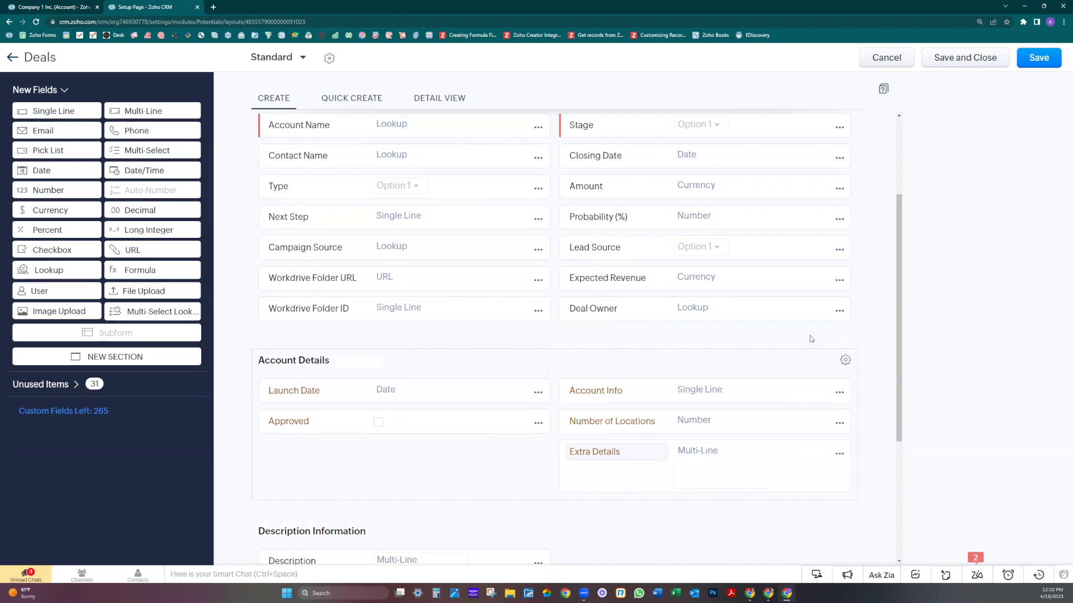
pyautogui.click(1031, 65)
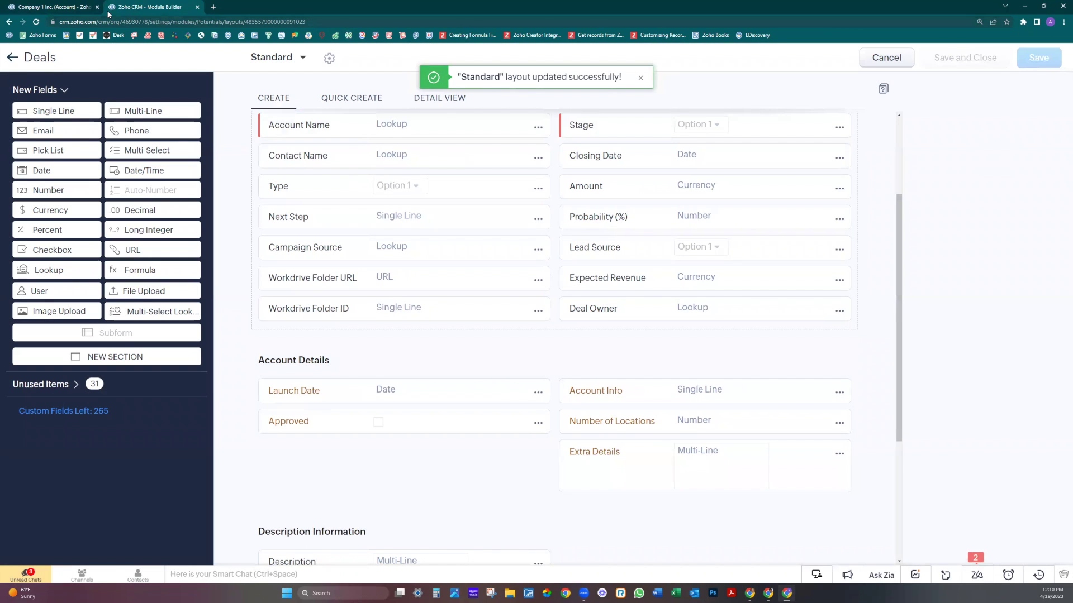
# Step: On the account record, set Launch Date to Apr 19, 2023 and mark Approved
pyautogui.click(59, 9)
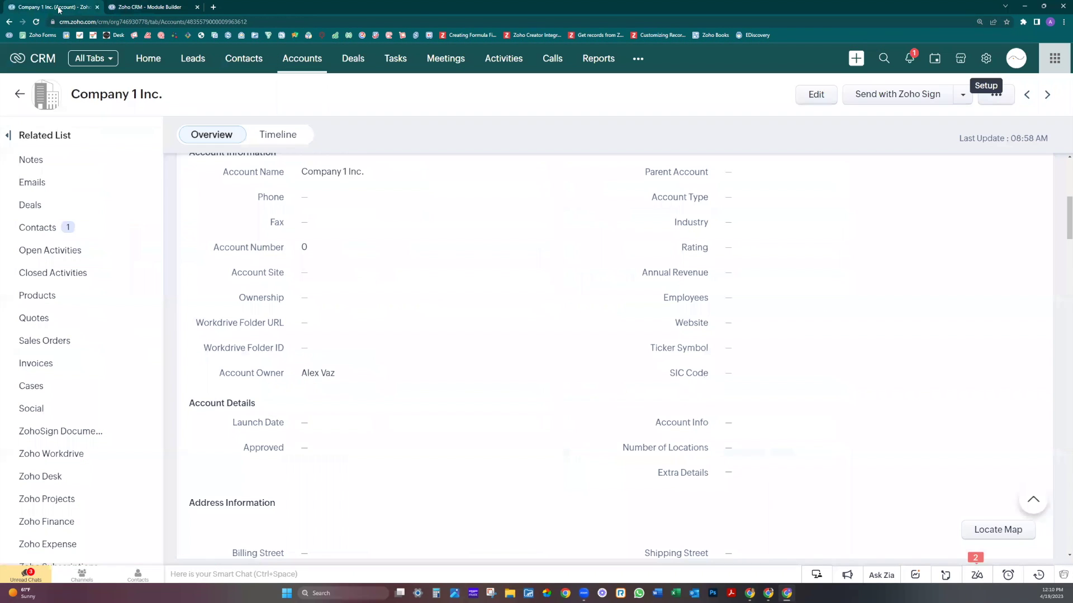
pyautogui.click(323, 425)
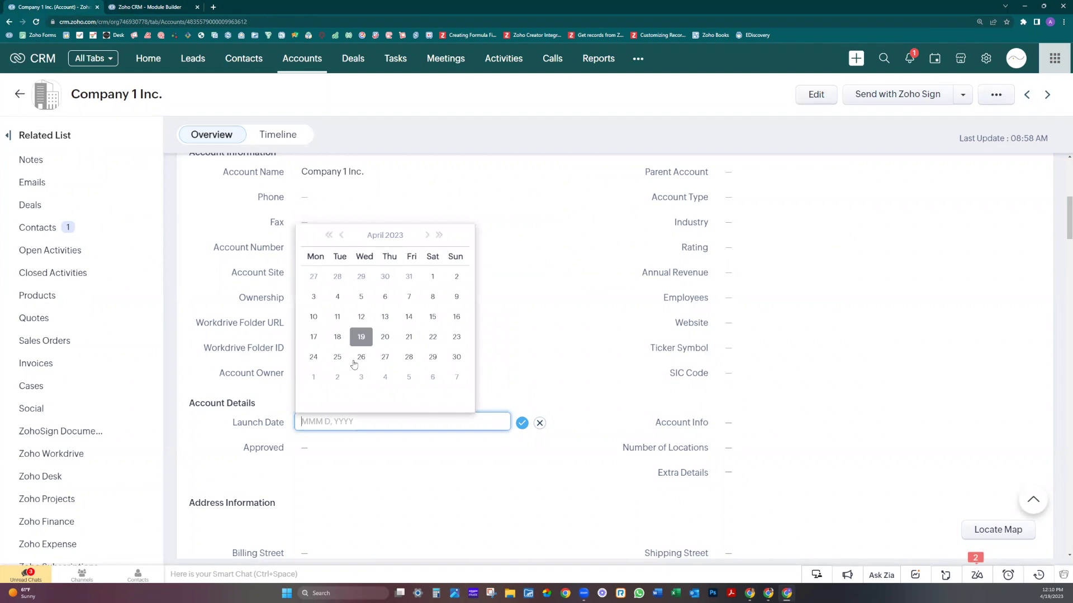
pyautogui.click(361, 336)
pyautogui.click(521, 423)
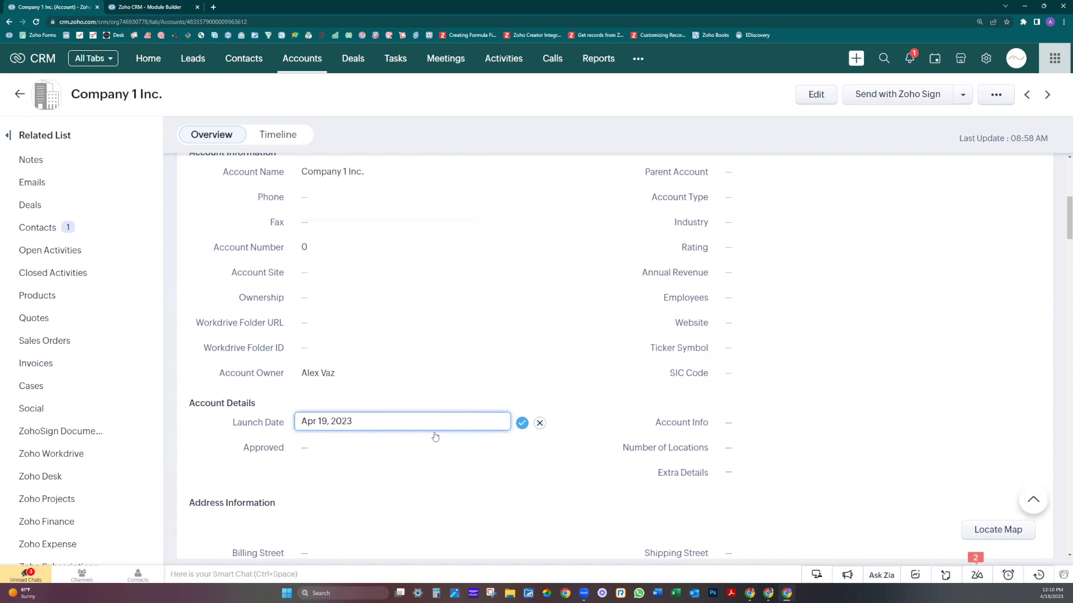
pyautogui.click(305, 450)
pyautogui.click(305, 450)
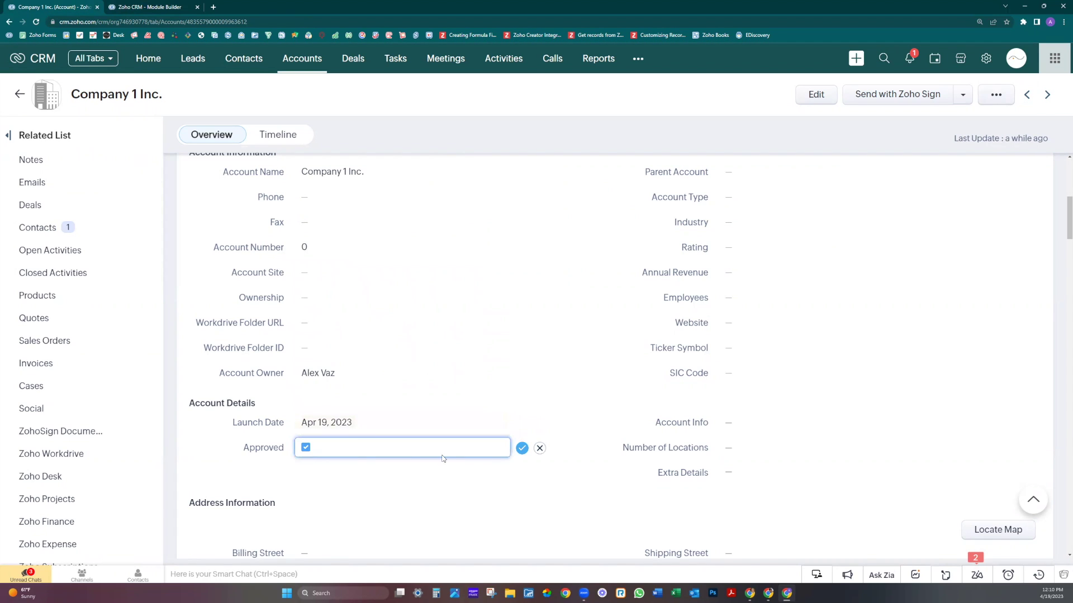
pyautogui.click(521, 449)
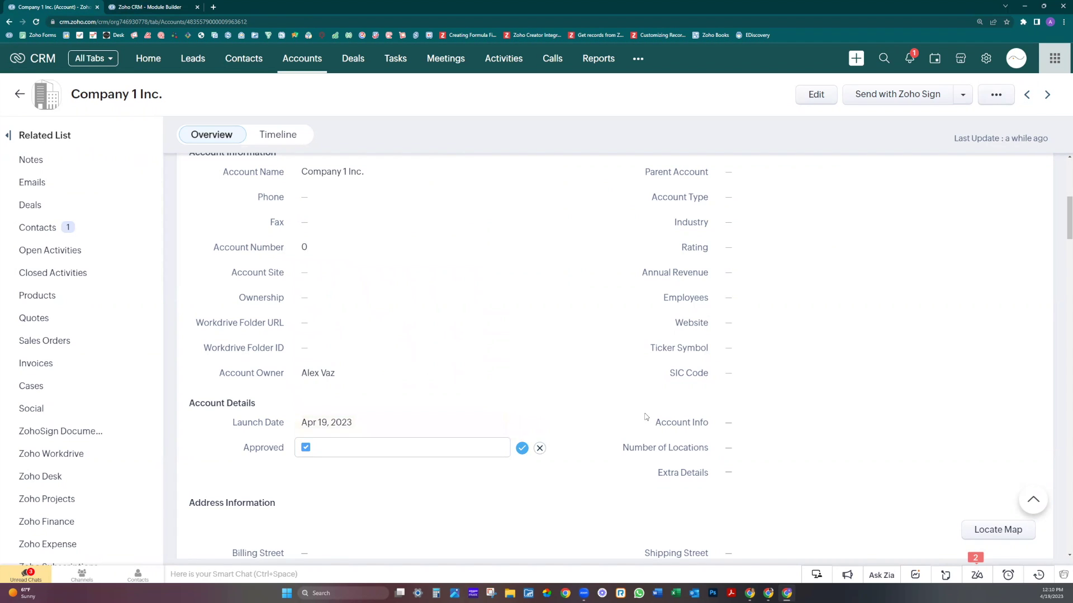
# Step: Set Account Info to 'Testing Info', Number of Locations to 5, and fill Extra Details
pyautogui.click(733, 426)
pyautogui.write('ting I')
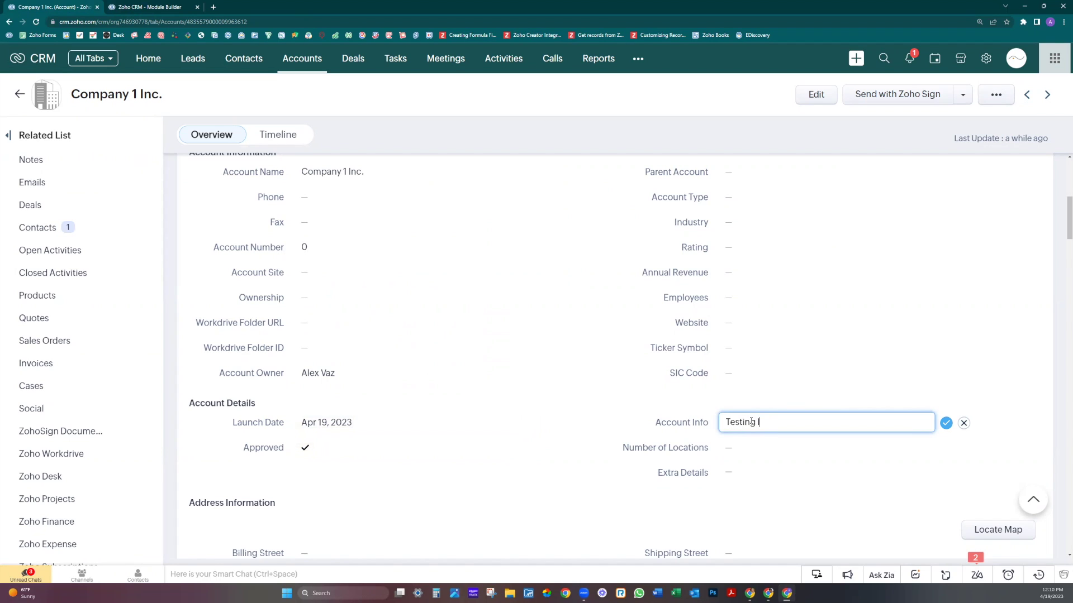
pyautogui.write('nfo')
pyautogui.click(945, 423)
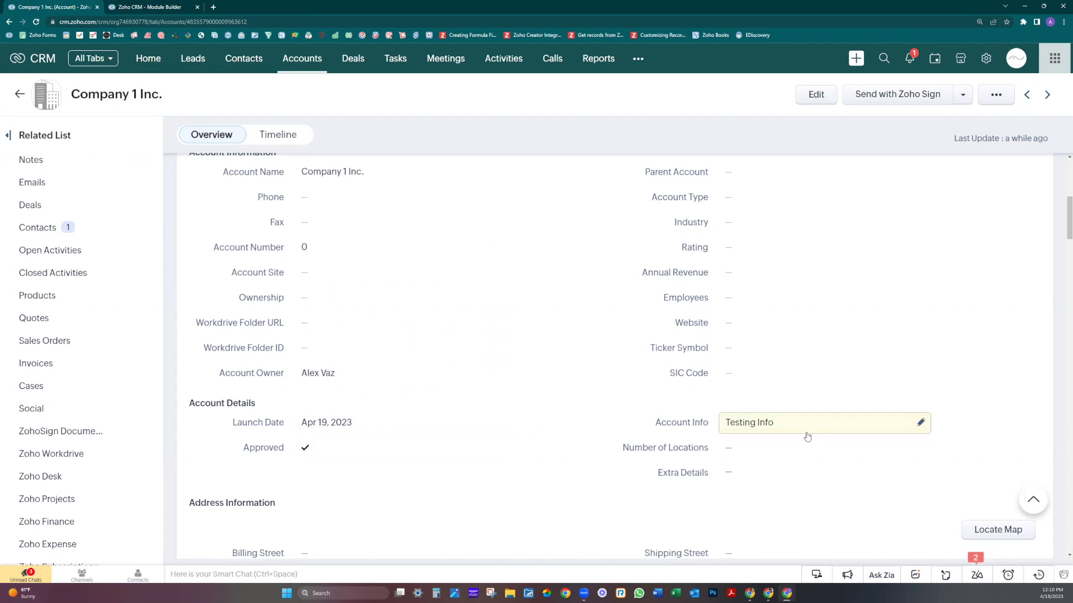
pyautogui.click(749, 447)
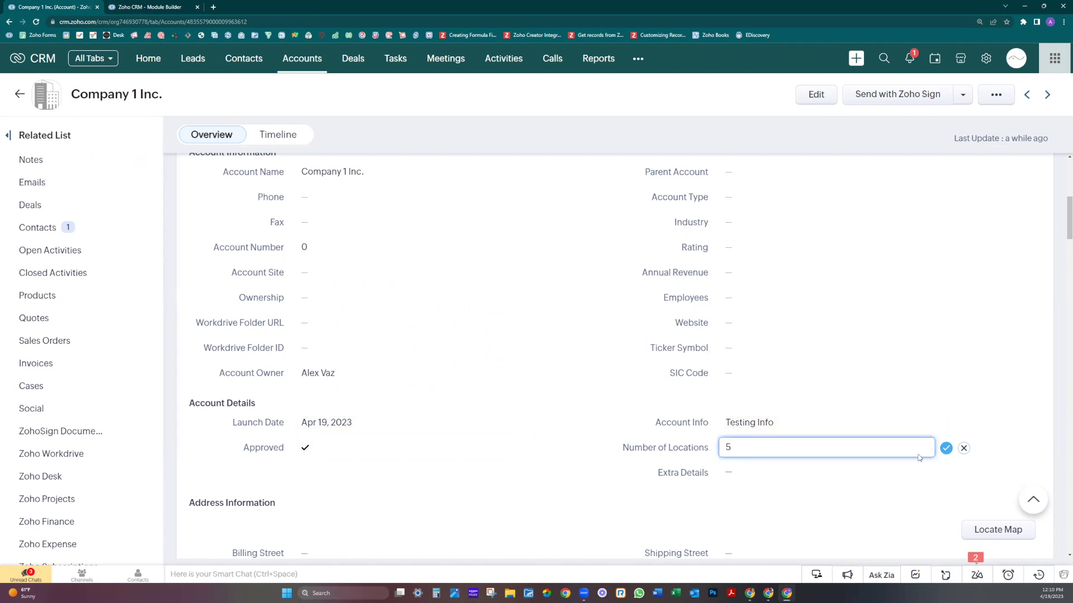
pyautogui.click(946, 448)
pyautogui.click(804, 472)
pyautogui.write('Ex')
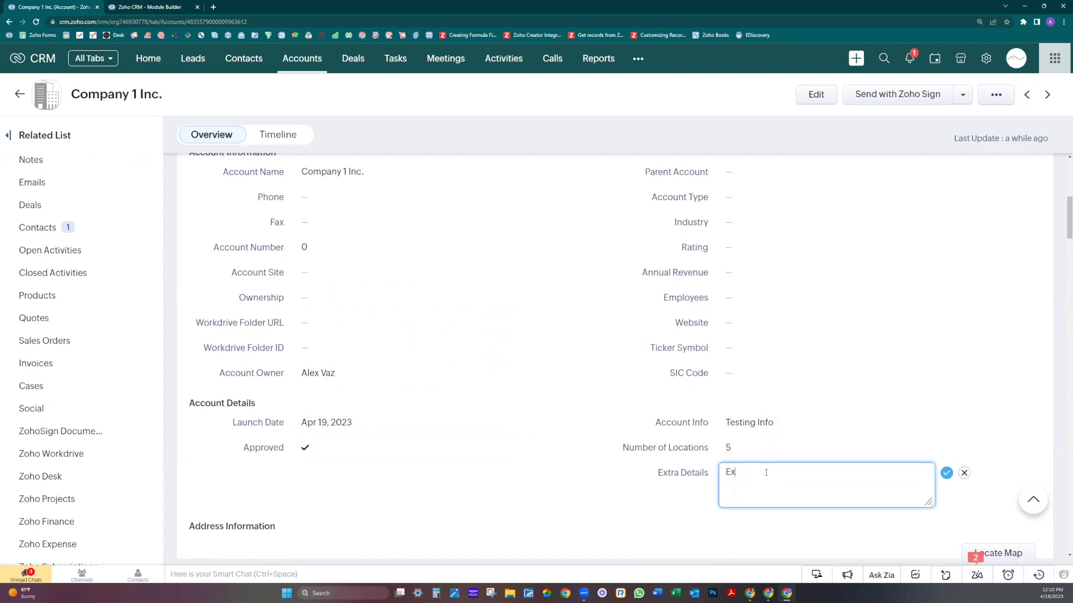
pyautogui.write('tra details info...')
pyautogui.click(946, 473)
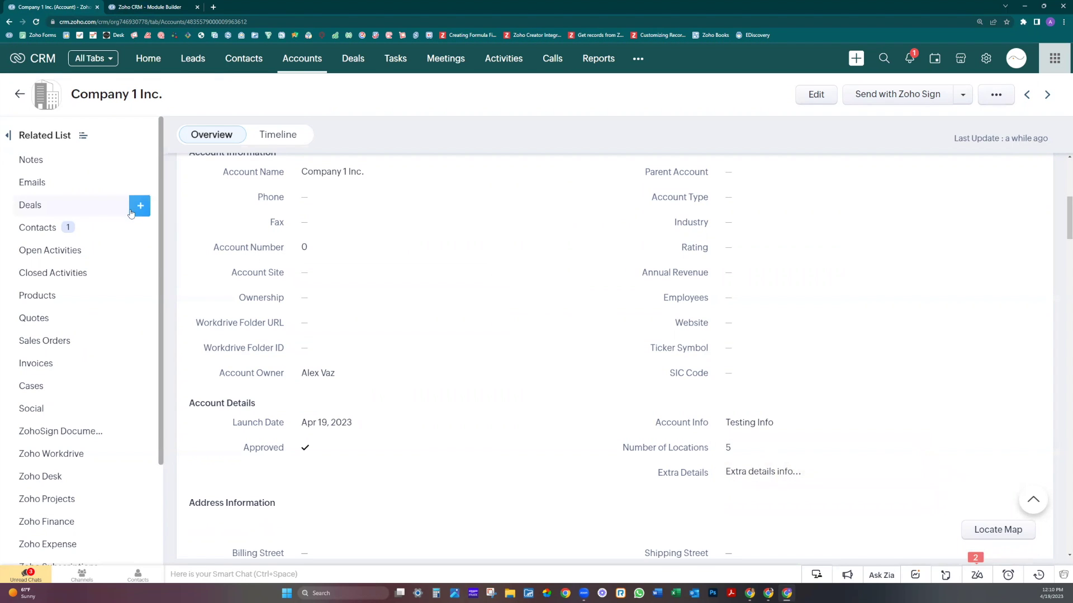
# Step: Start a new deal from the account and review the pre-filled Create Deal form
pyautogui.click(138, 209)
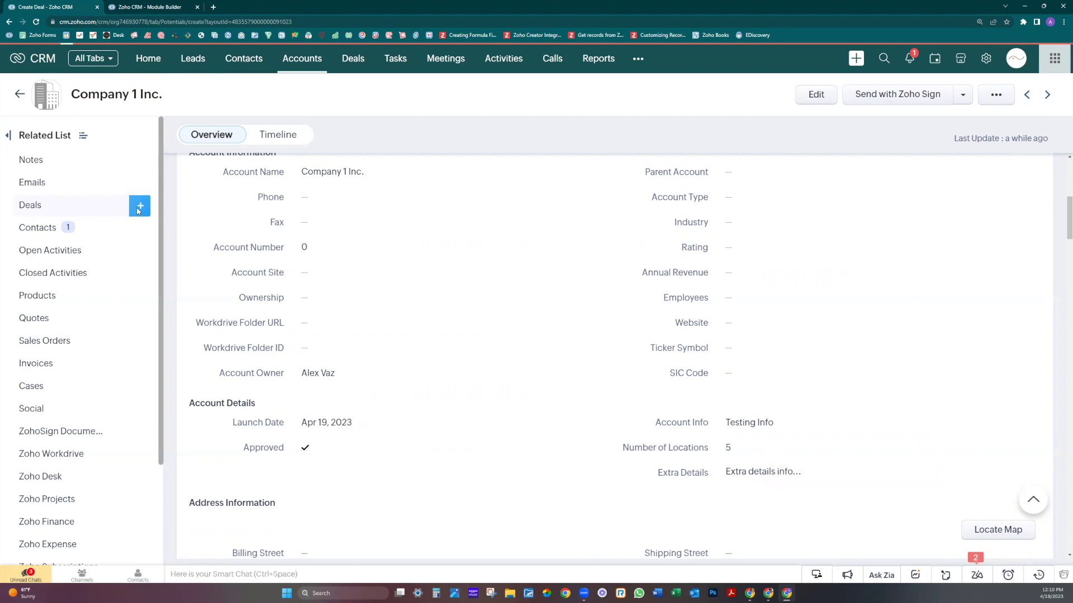
pyautogui.scroll(-1, 228, 307)
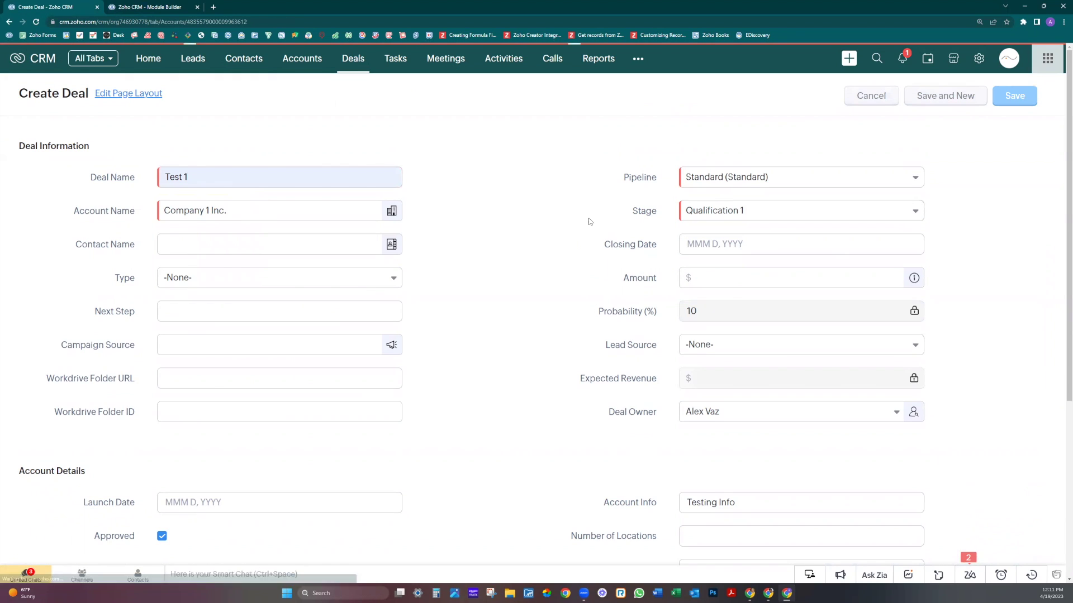
pyautogui.scroll(-20, 586, 223)
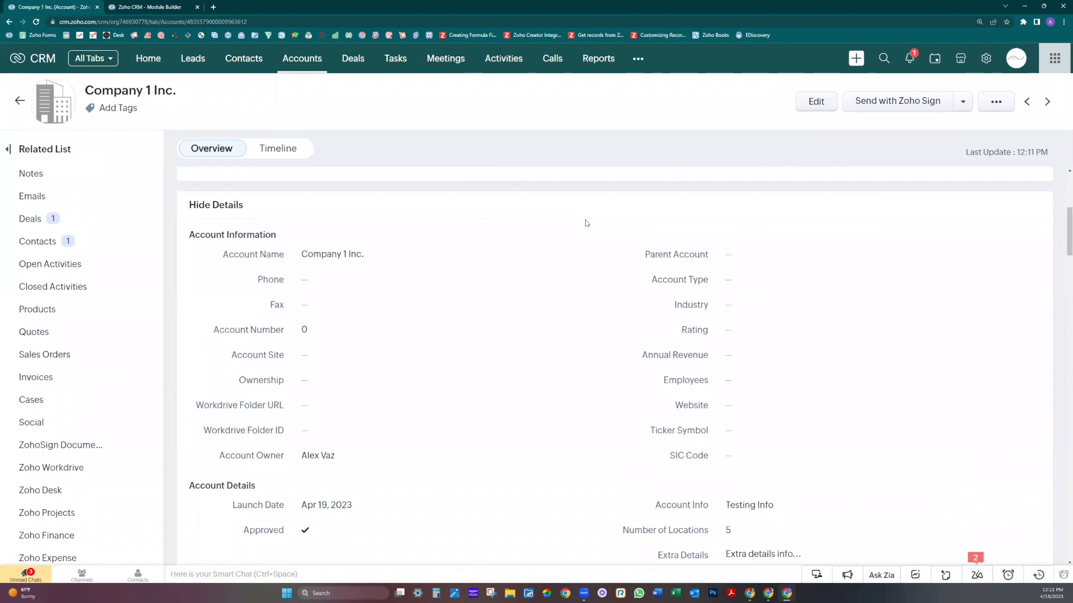
pyautogui.scroll(10, 585, 223)
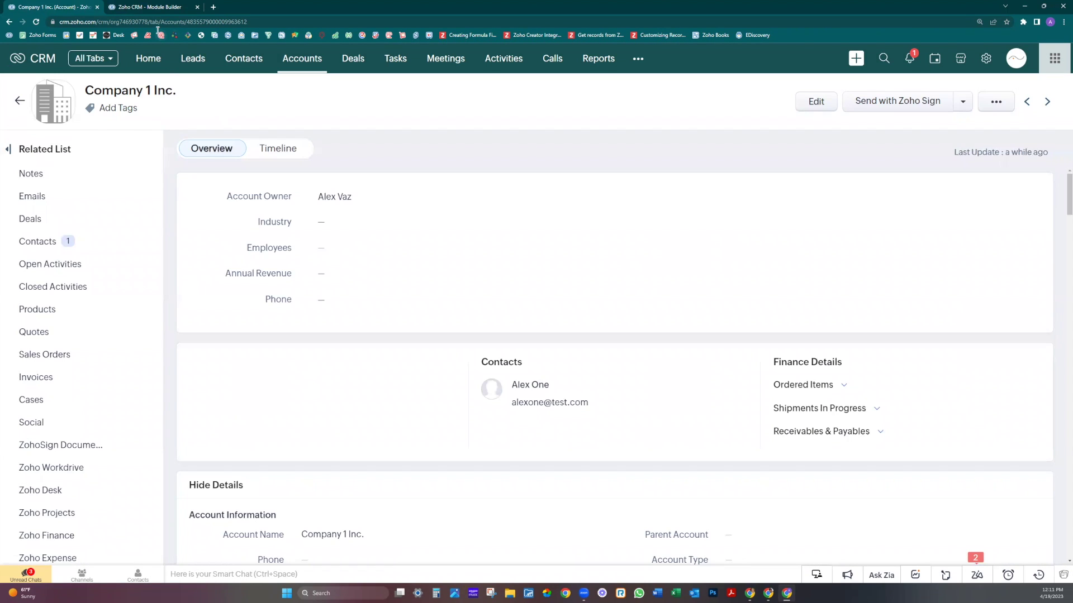
# Step: Check the Deals layout editor, then start a new deal again from Company 1 Inc
pyautogui.click(155, 8)
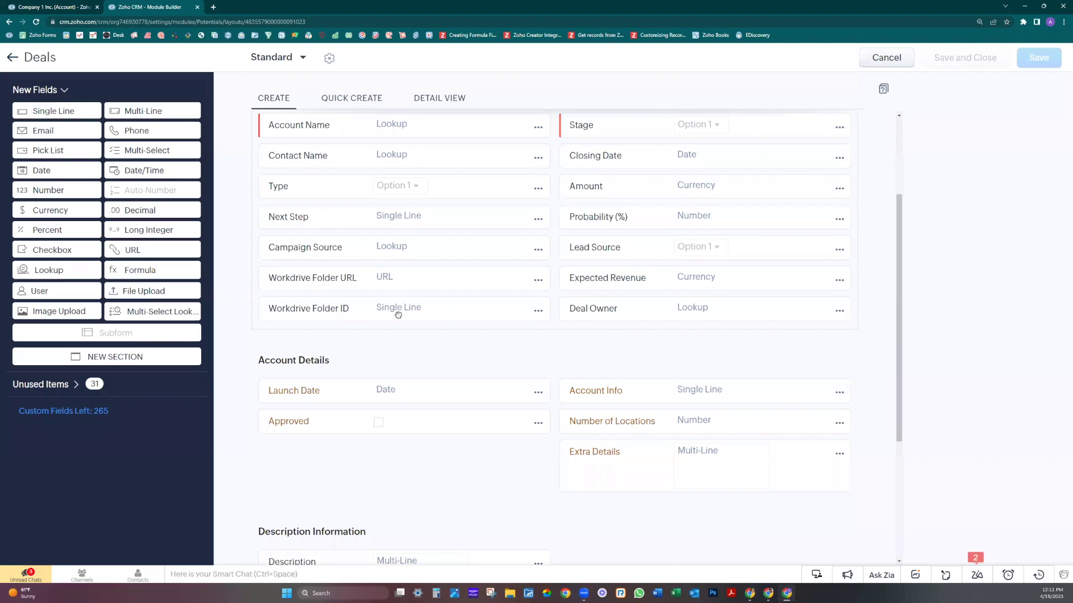
pyautogui.click(55, 9)
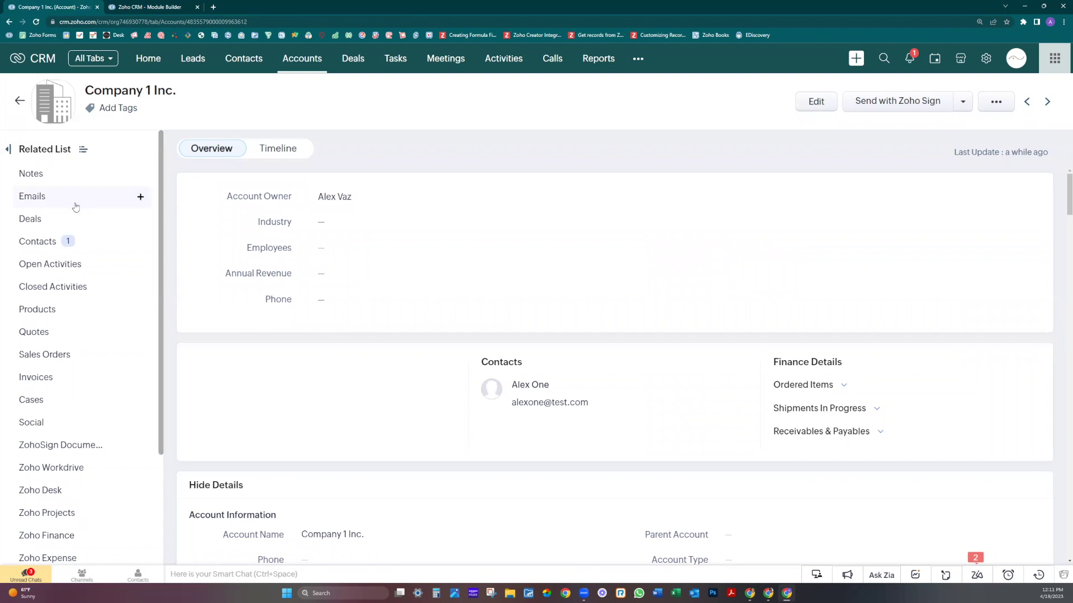
pyautogui.scroll(-3, 291, 309)
pyautogui.scroll(-3, 291, 310)
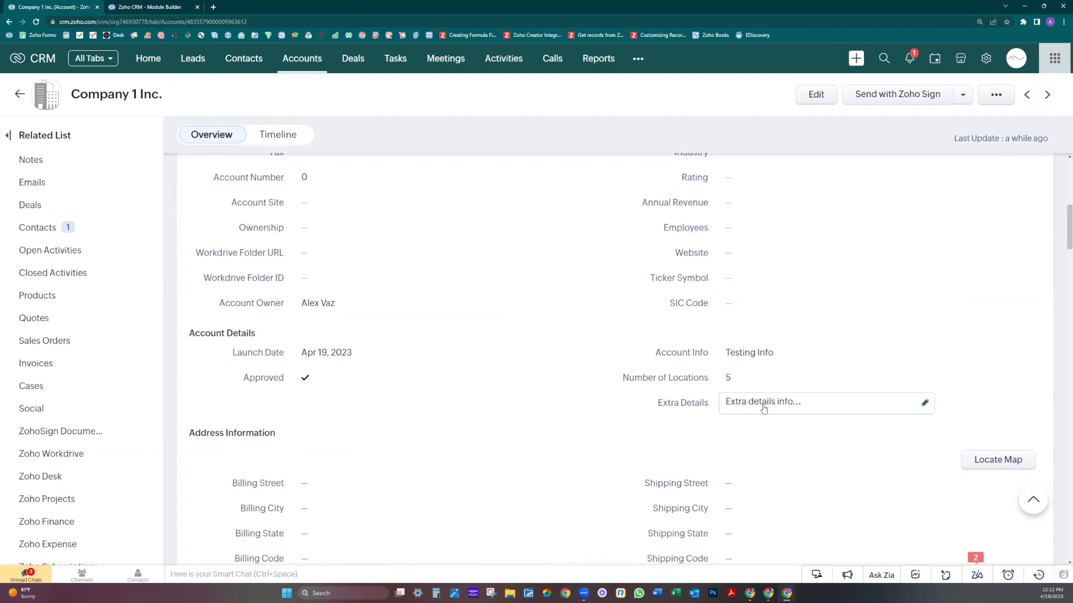
pyautogui.scroll(5, 477, 363)
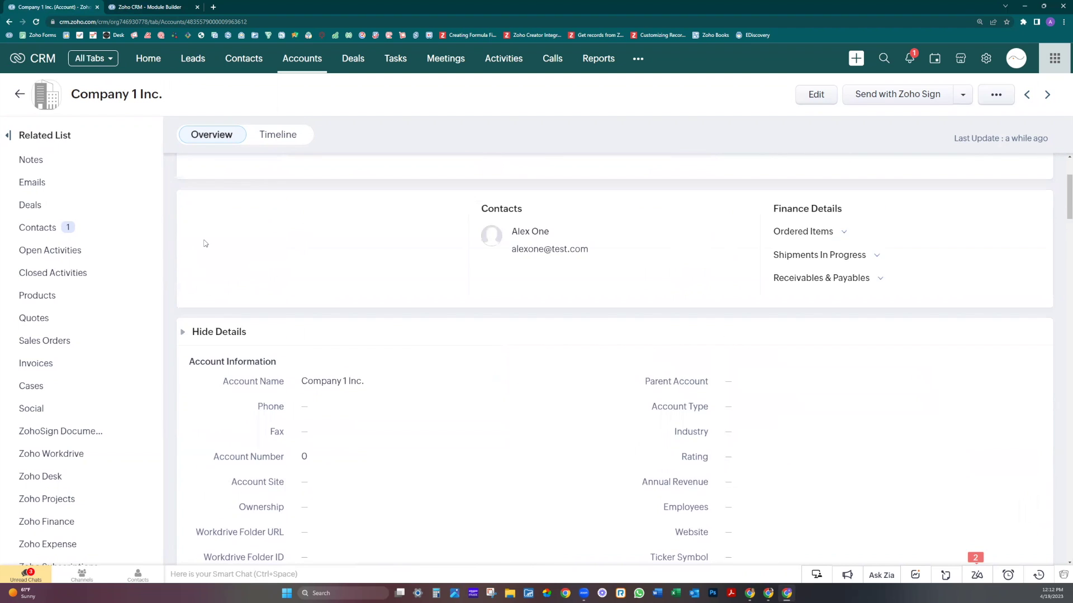
pyautogui.click(139, 208)
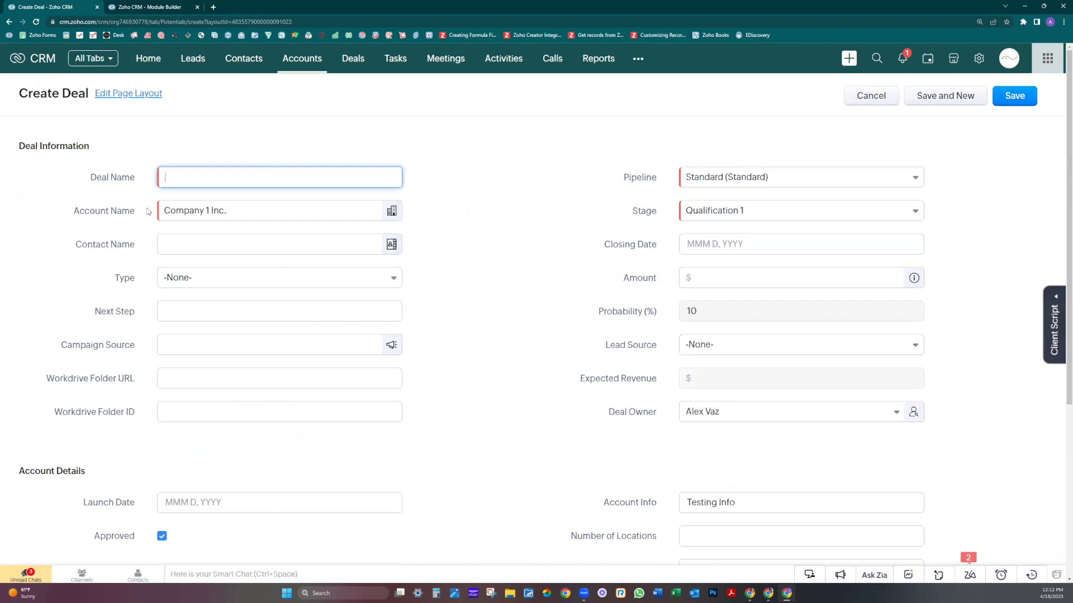
# Step: Copy 'Company 1 Inc.' into Deal Name to make 'Company 1 Inc. Deal' and save it
pyautogui.moveTo(226, 210); pyautogui.dragTo(162, 210)
pyautogui.hotkey('ctrl', 'c')
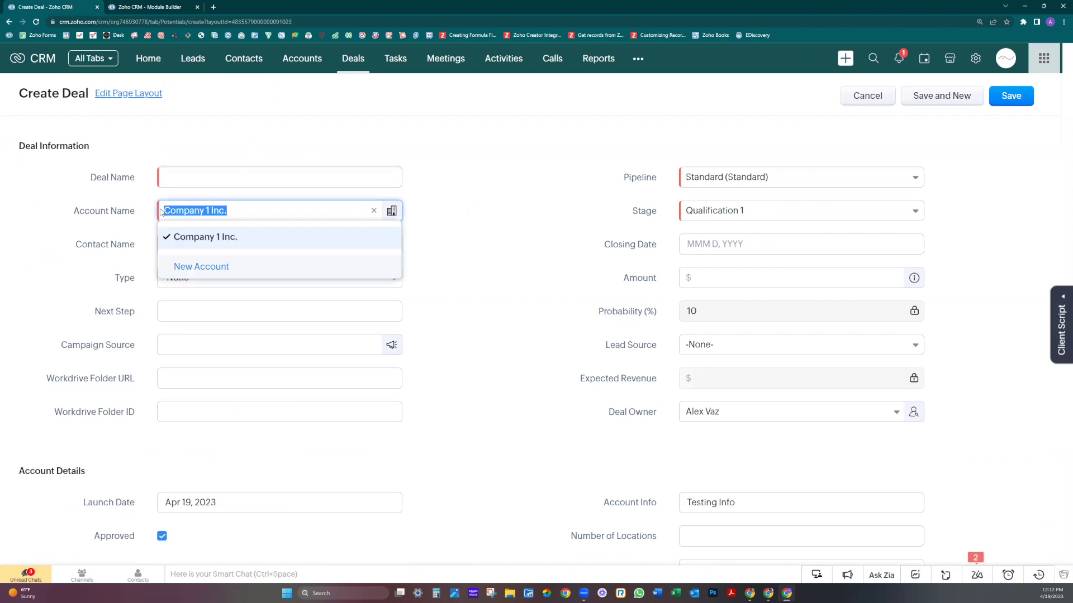
pyautogui.rightClick(225, 173)
pyautogui.click(226, 174)
pyautogui.hotkey('ctrl', 'v')
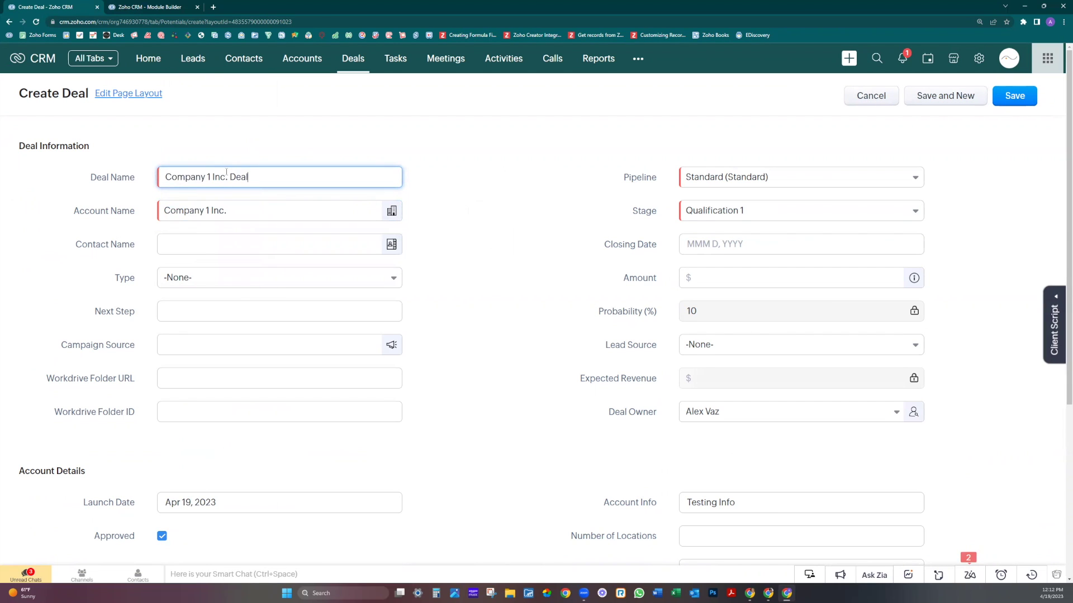
pyautogui.scroll(-3, 286, 286)
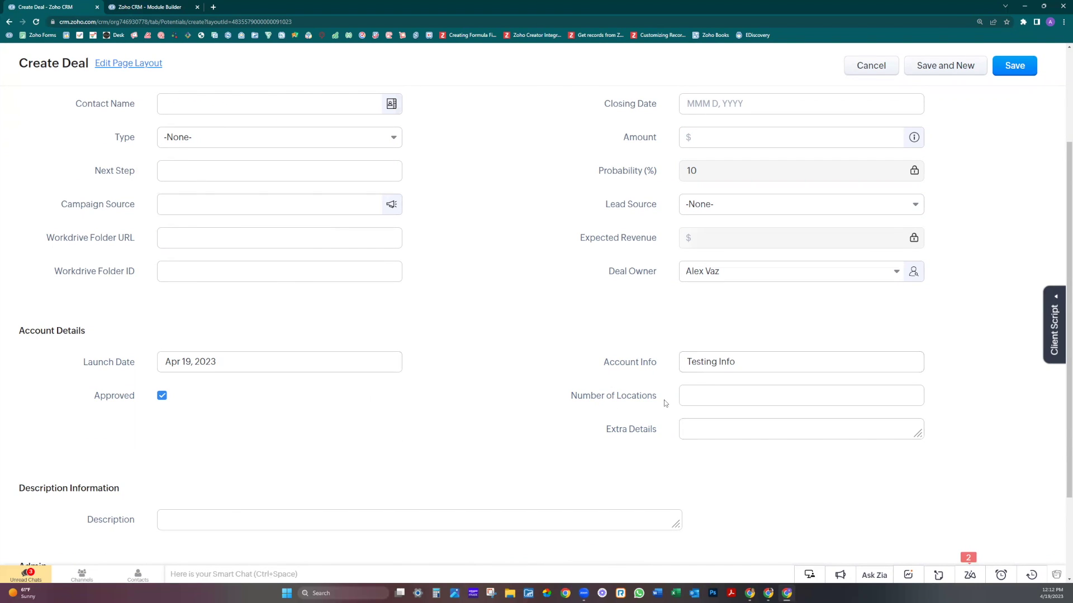
pyautogui.scroll(3, 554, 356)
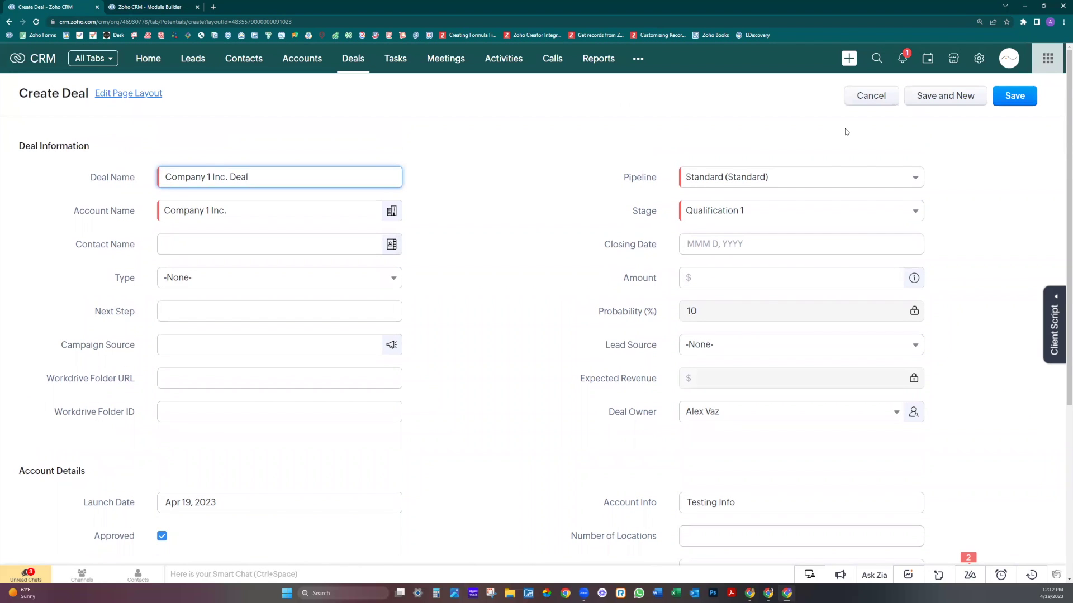
pyautogui.click(1009, 98)
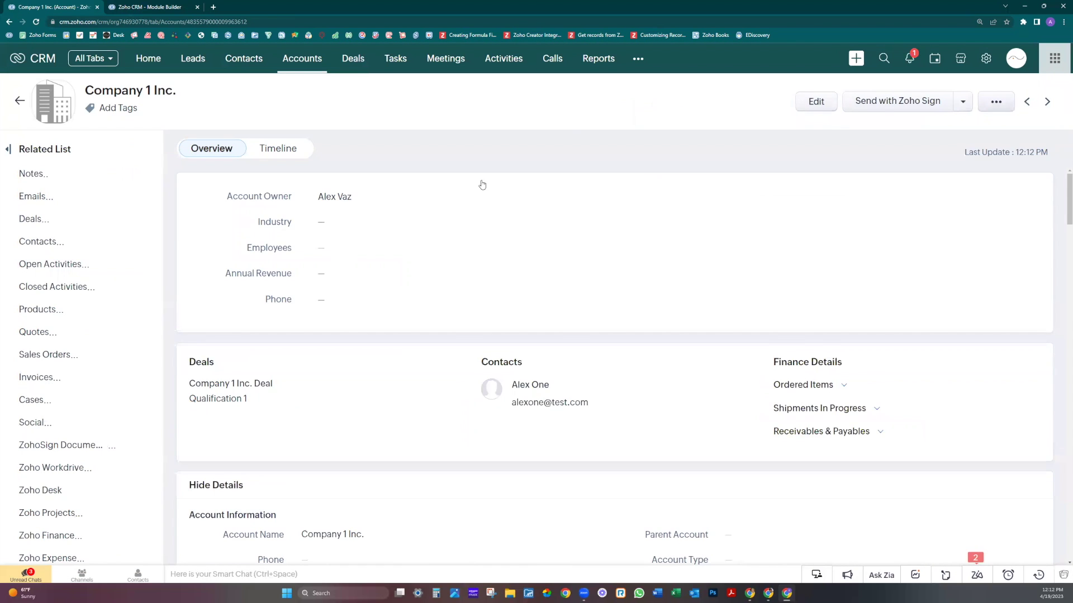
# Step: Open Company 1 Inc. Deal from the account's Deals list and scroll to its Account Details
pyautogui.click(83, 223)
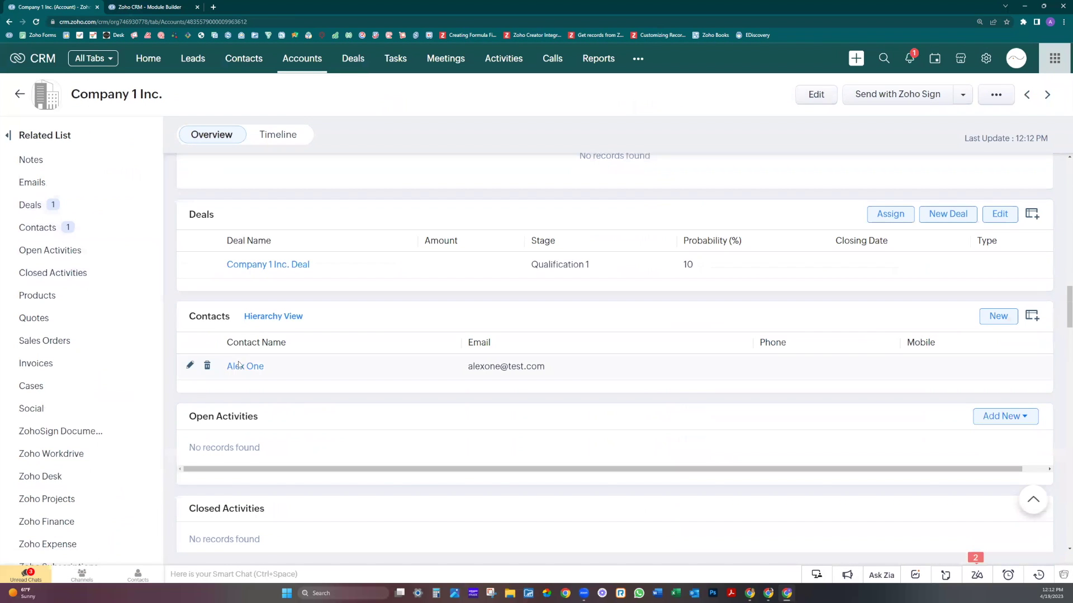
pyautogui.click(263, 266)
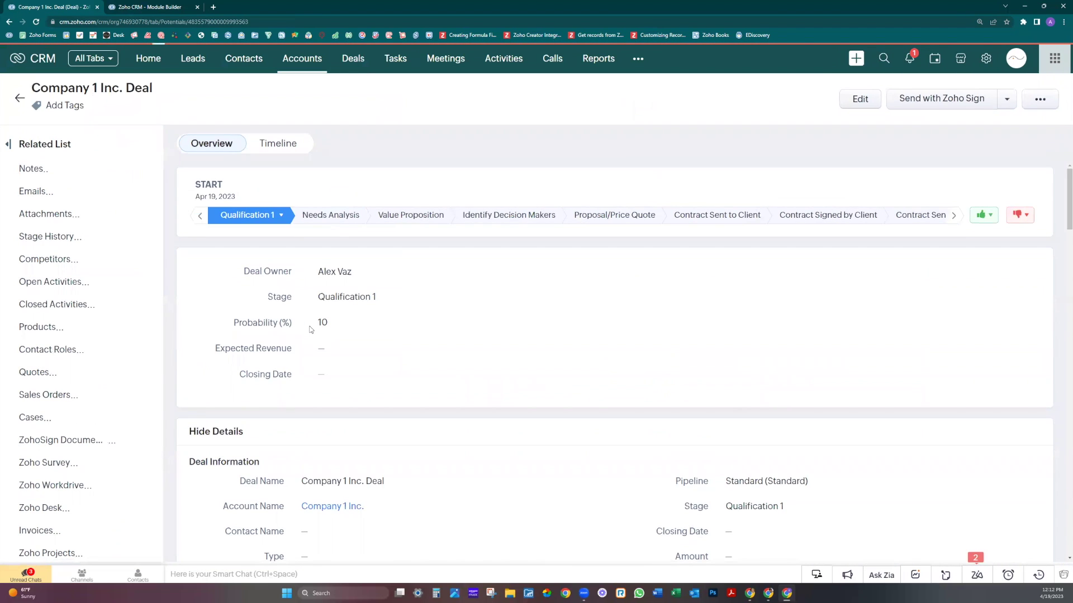
pyautogui.scroll(-4, 311, 328)
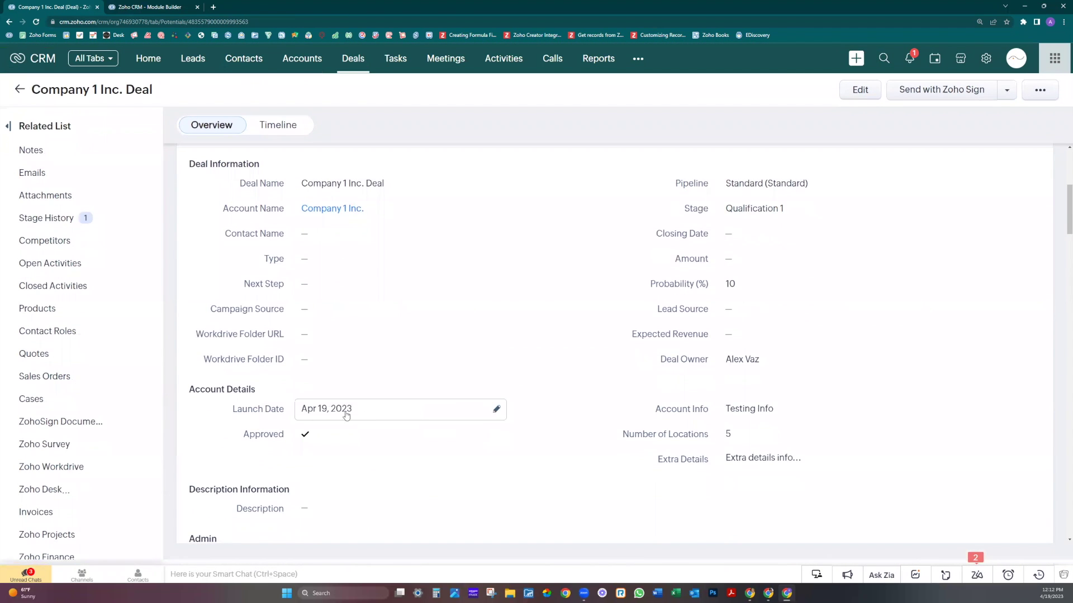